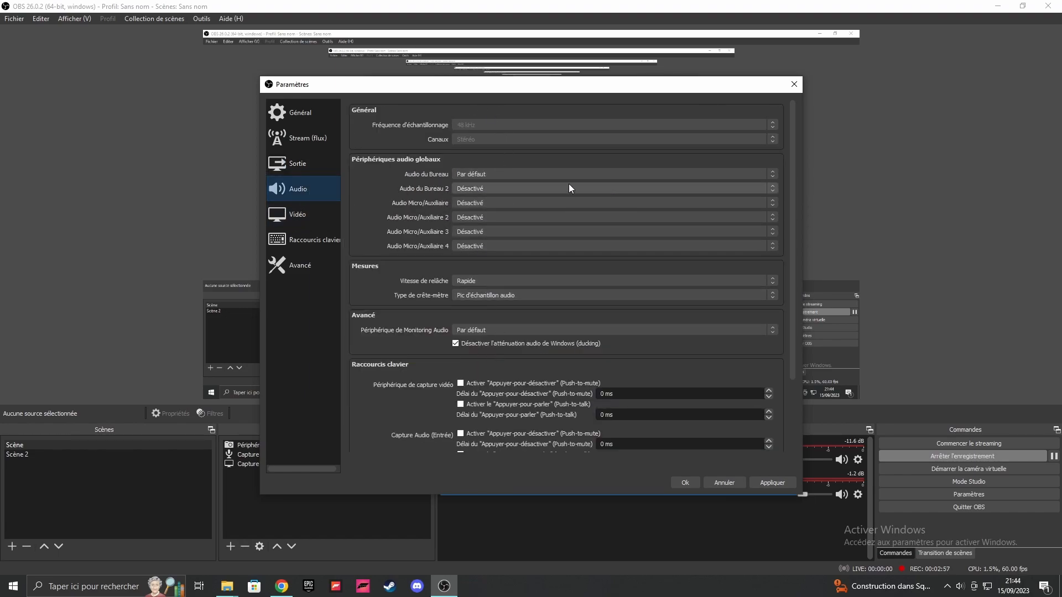
# Step: Examine the device choices for Audio du Bureau 2 and the remaining audio settings
pyautogui.click(526, 189)
pyautogui.scroll(-1, 515, 195)
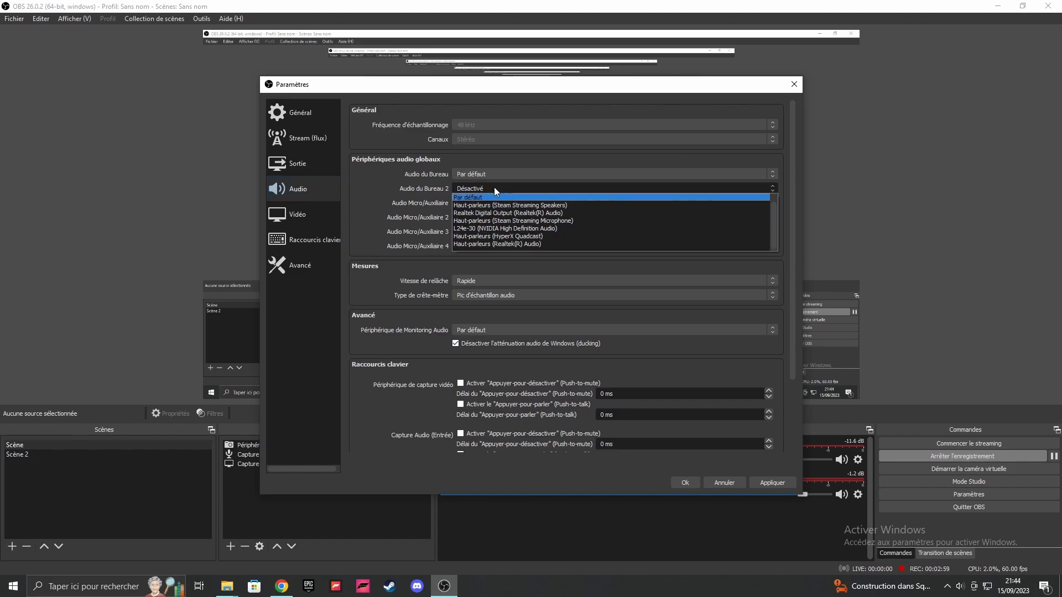
pyautogui.click(488, 187)
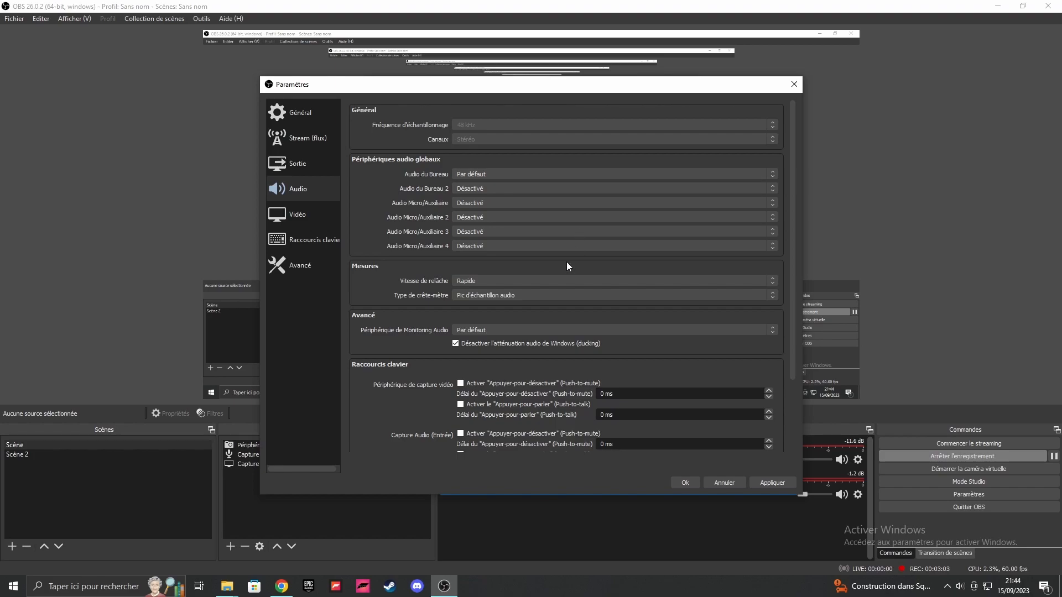
pyautogui.scroll(-3, 531, 281)
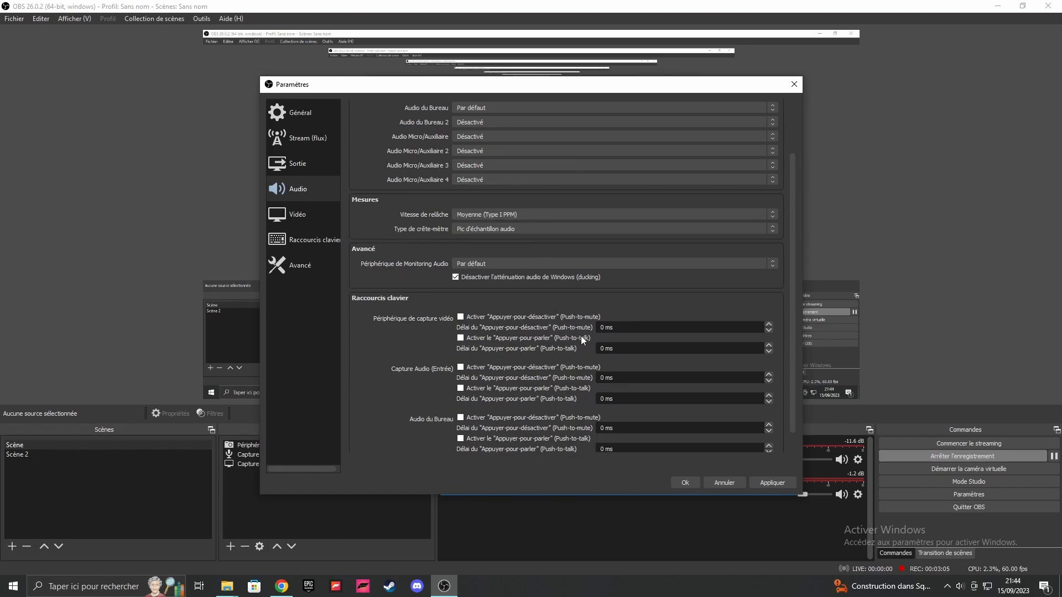
pyautogui.scroll(2, 581, 337)
# Step: Examine the video, hotkey and advanced settings, including the process priority choices, and close the settings with confirmation
pyautogui.click(317, 220)
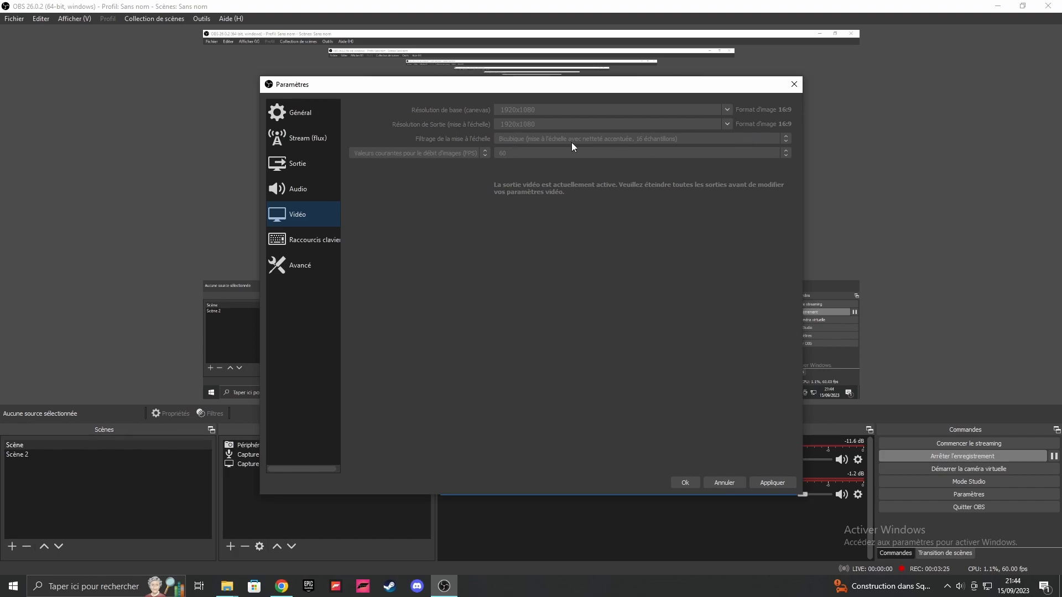
pyautogui.click(317, 243)
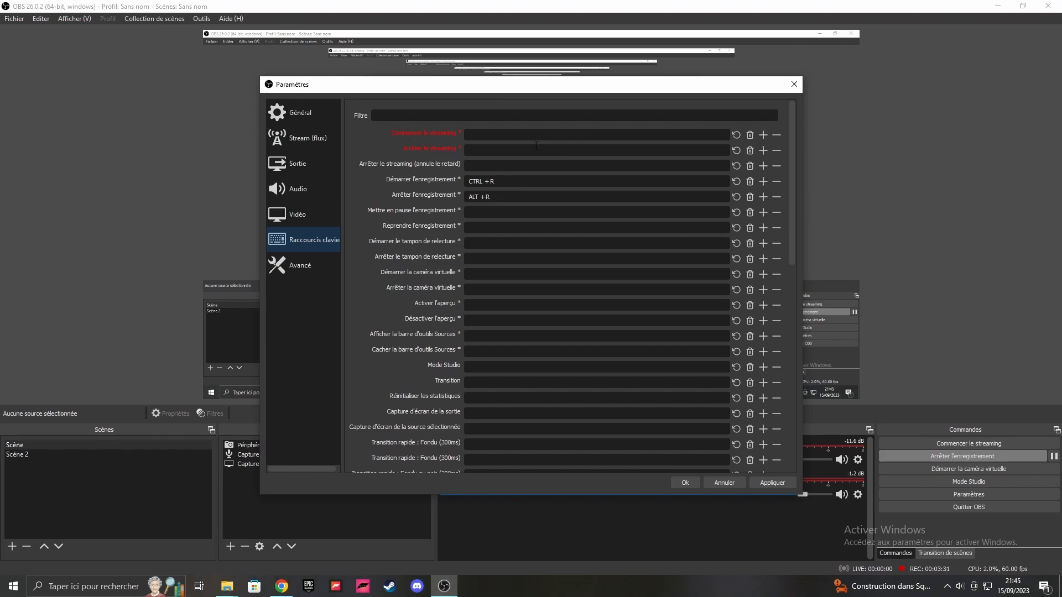
pyautogui.click(322, 269)
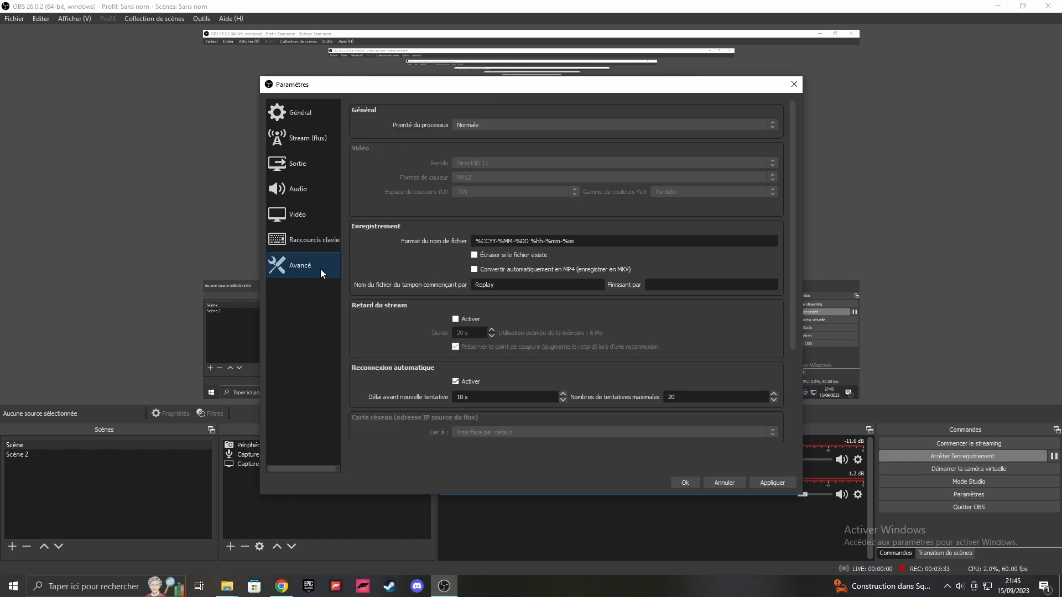
pyautogui.click(518, 127)
pyautogui.click(508, 149)
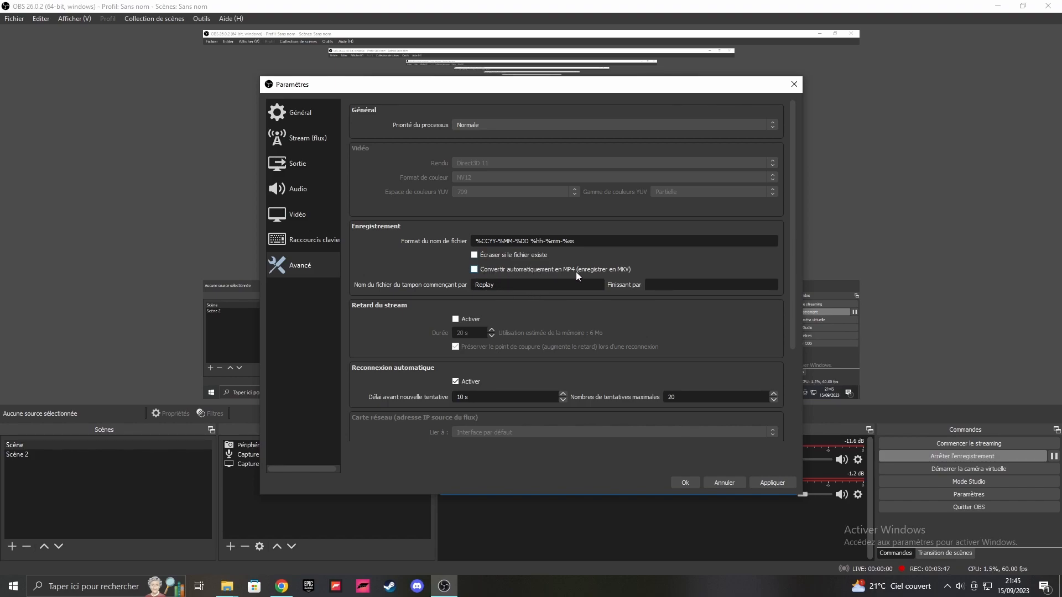
pyautogui.scroll(-2, 442, 298)
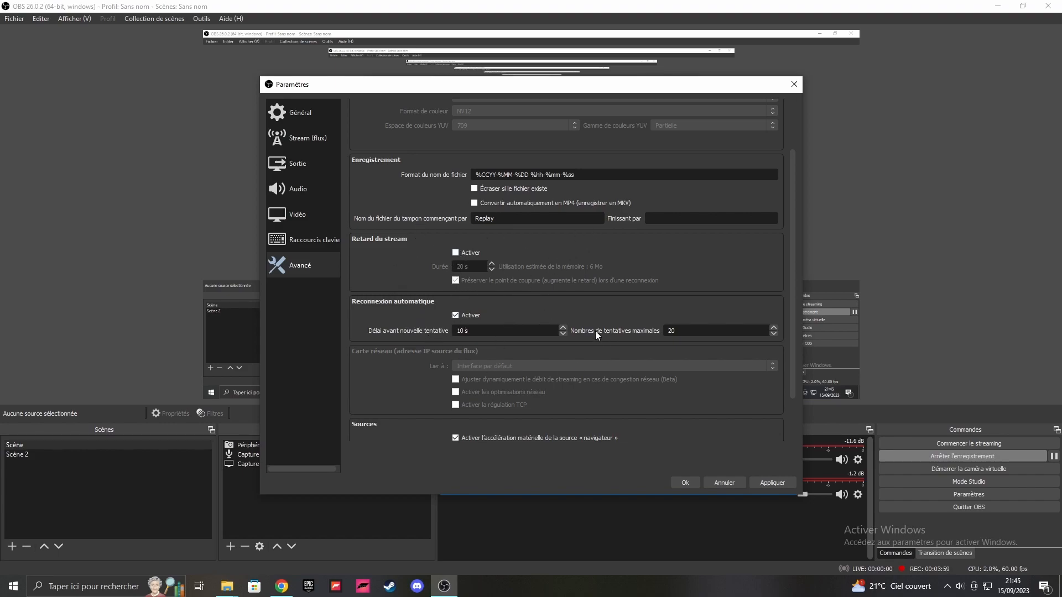
pyautogui.click(686, 483)
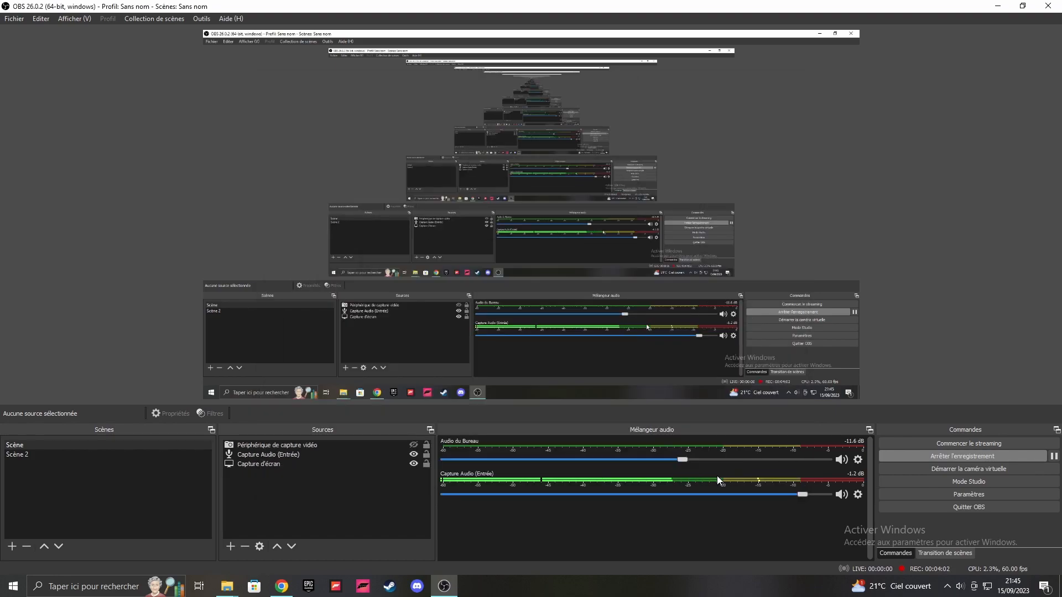
# Step: Switch to Chrome, examine the DaVinci Resolve 18 product page with its free download option, and minimise the browser
pyautogui.click(999, 6)
pyautogui.click(281, 586)
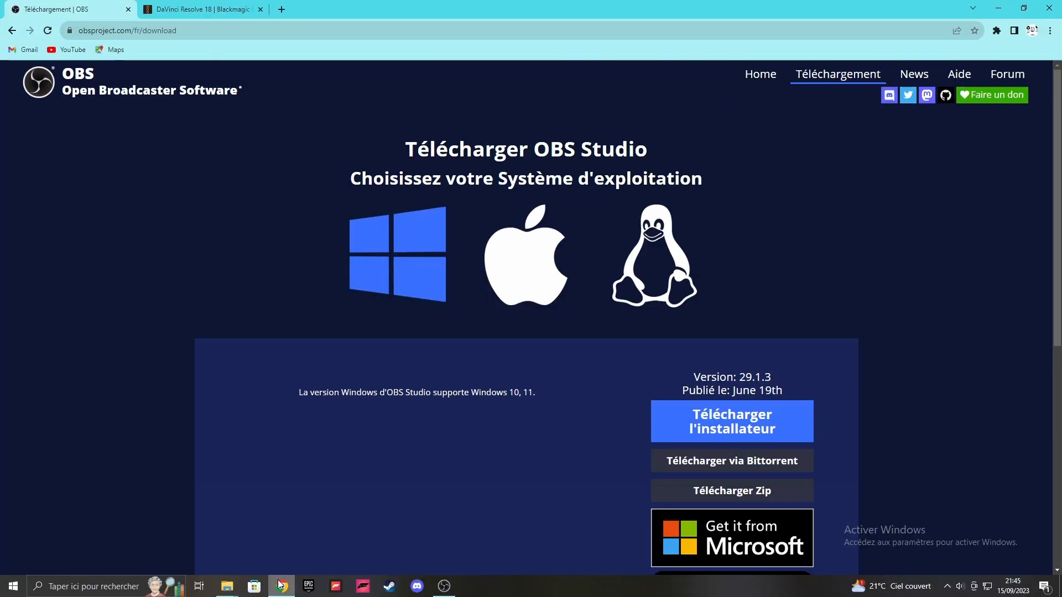
pyautogui.click(201, 6)
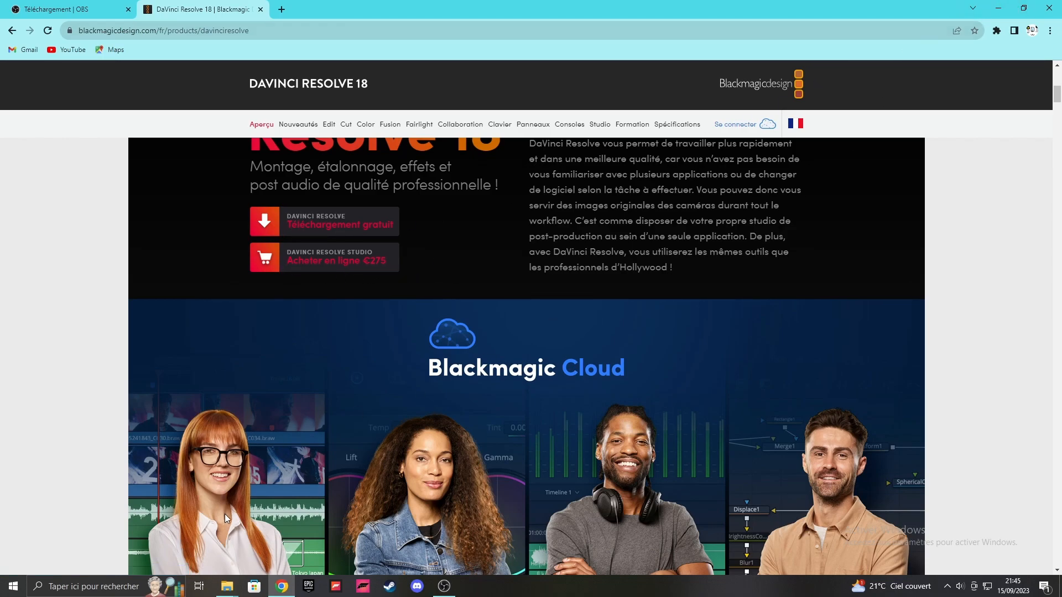
pyautogui.click(1001, 6)
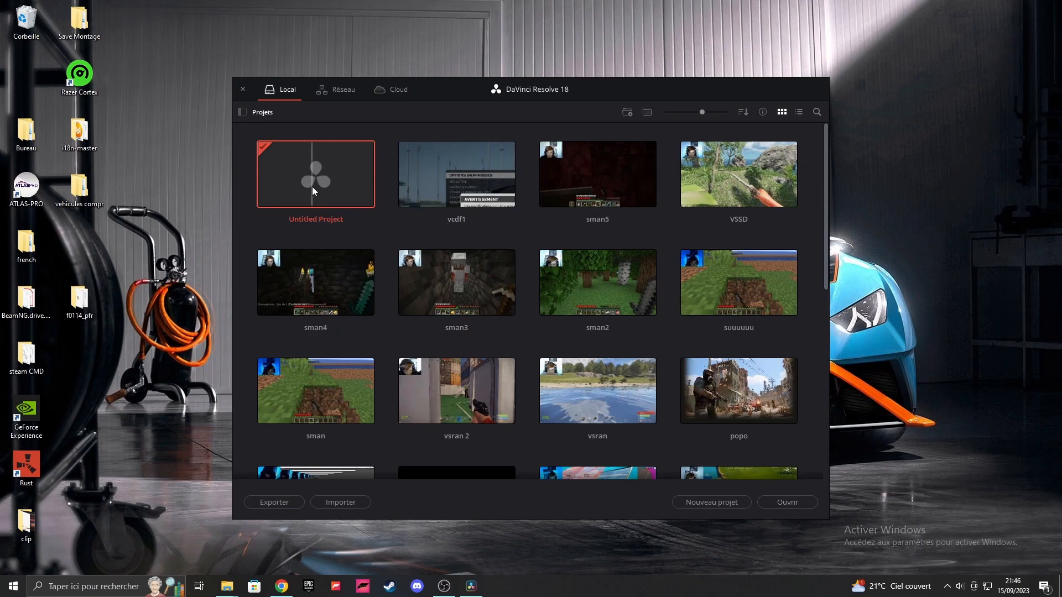
# Step: Create a new DaVinci Resolve project named "test" and show its Média page
pyautogui.click(702, 501)
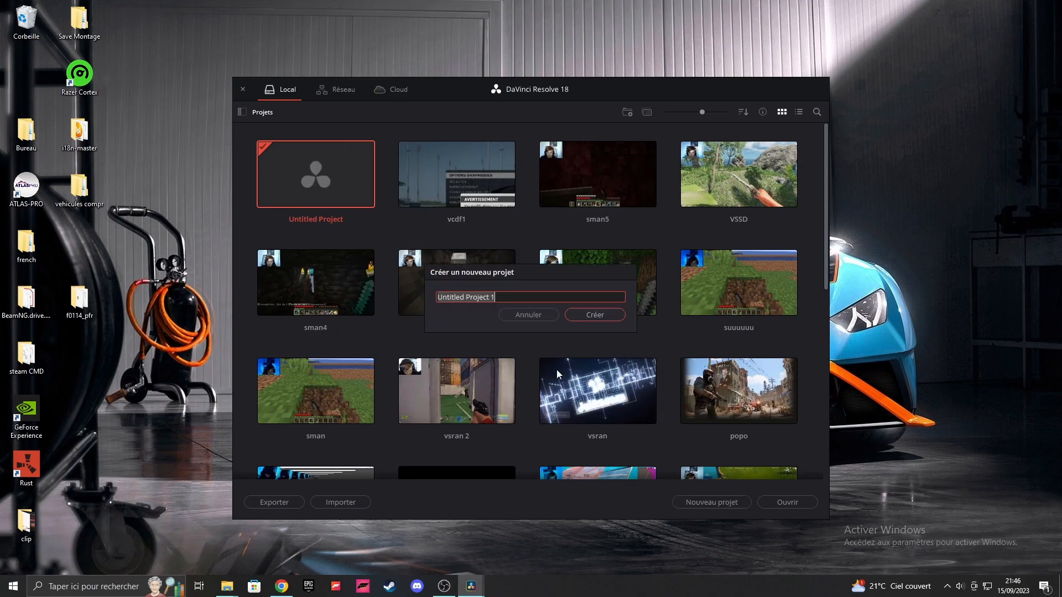
pyautogui.press('BackSpace')
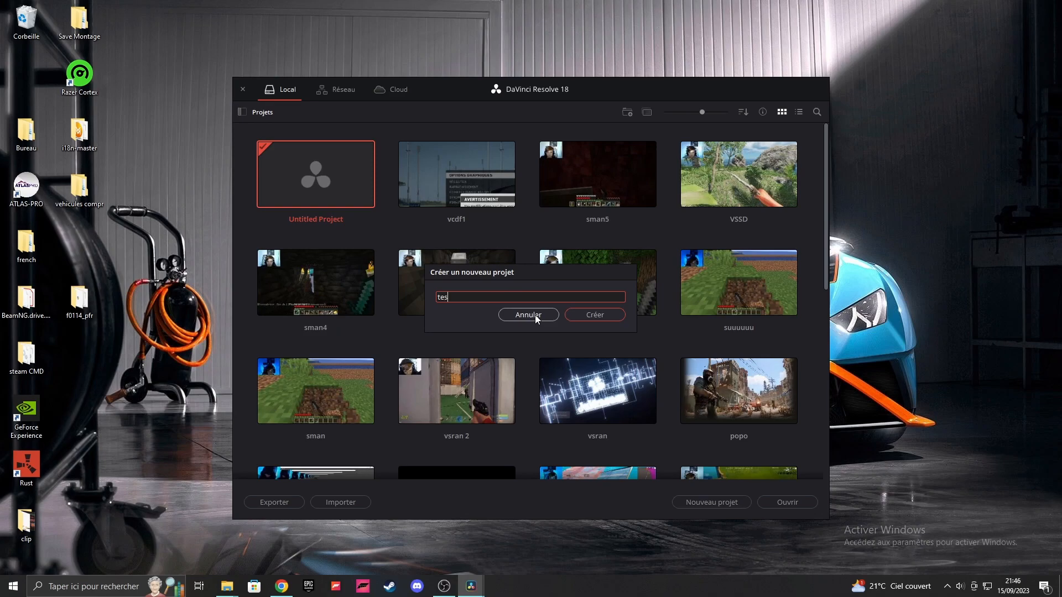
pyautogui.click(535, 314)
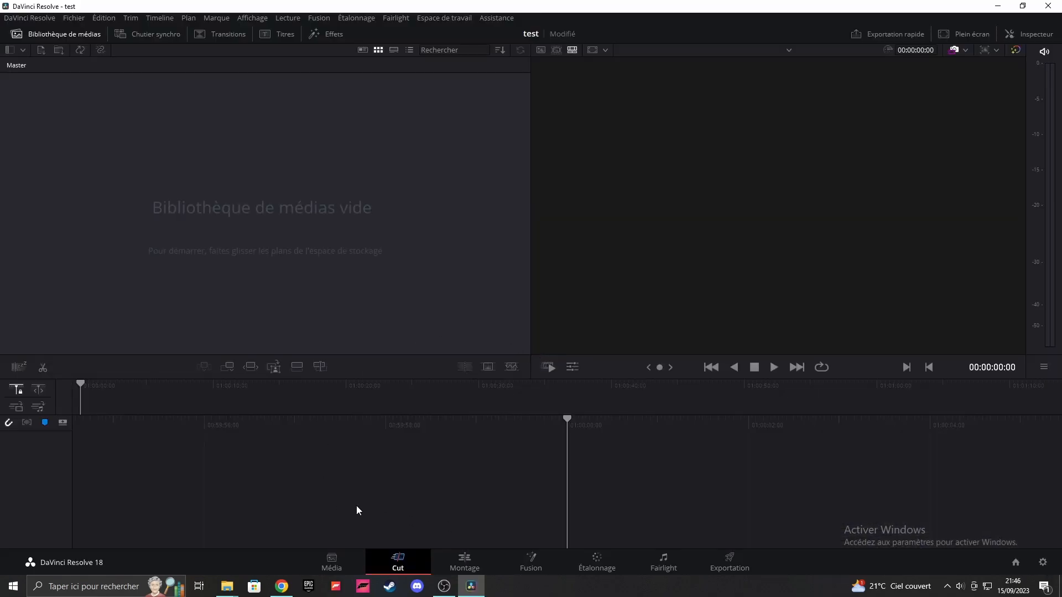
pyautogui.click(326, 560)
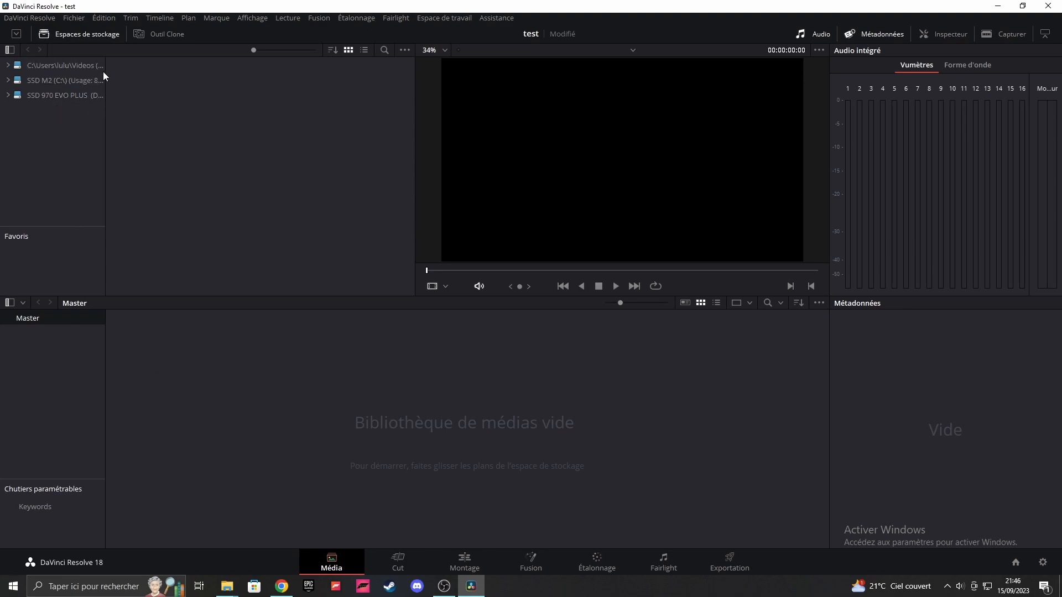
# Step: Switch to OBS and check the recording folder path in the output settings
pyautogui.click(445, 586)
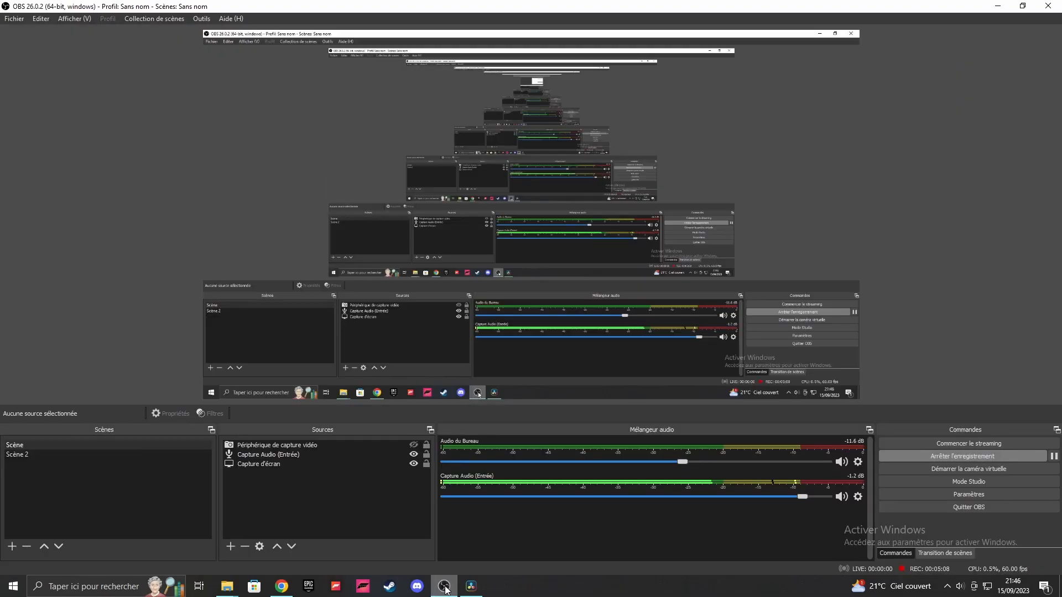
pyautogui.click(958, 494)
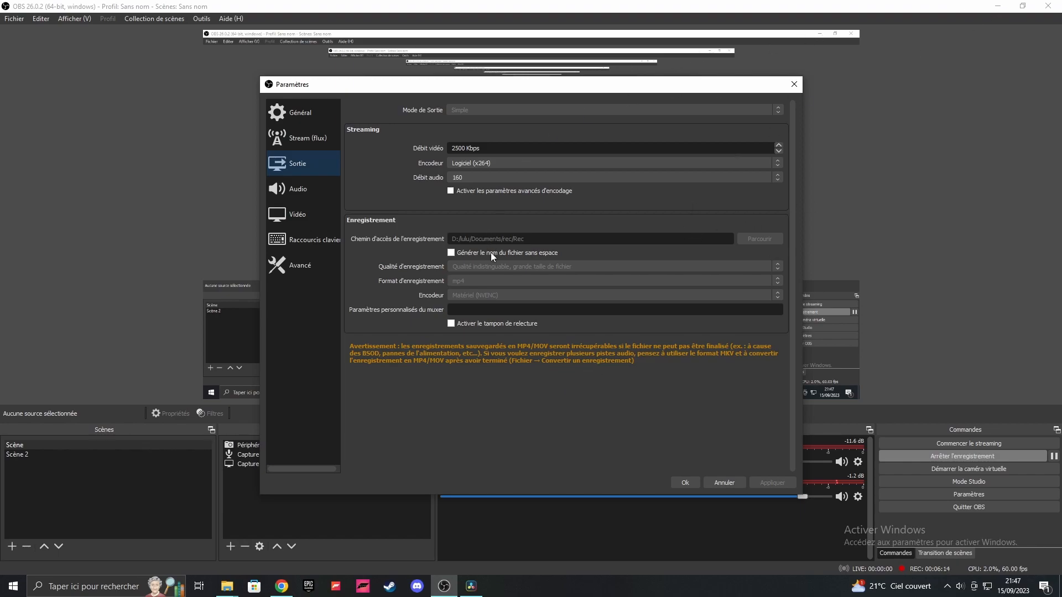
pyautogui.click(695, 481)
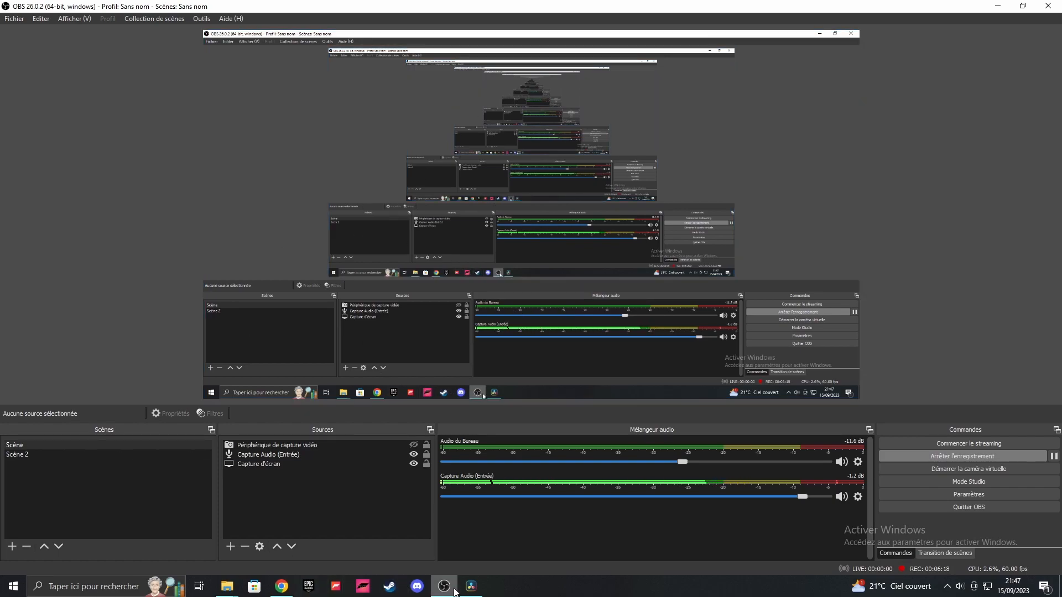
pyautogui.click(471, 587)
pyautogui.click(26, 83)
pyautogui.click(33, 95)
pyautogui.doubleClick(376, 135)
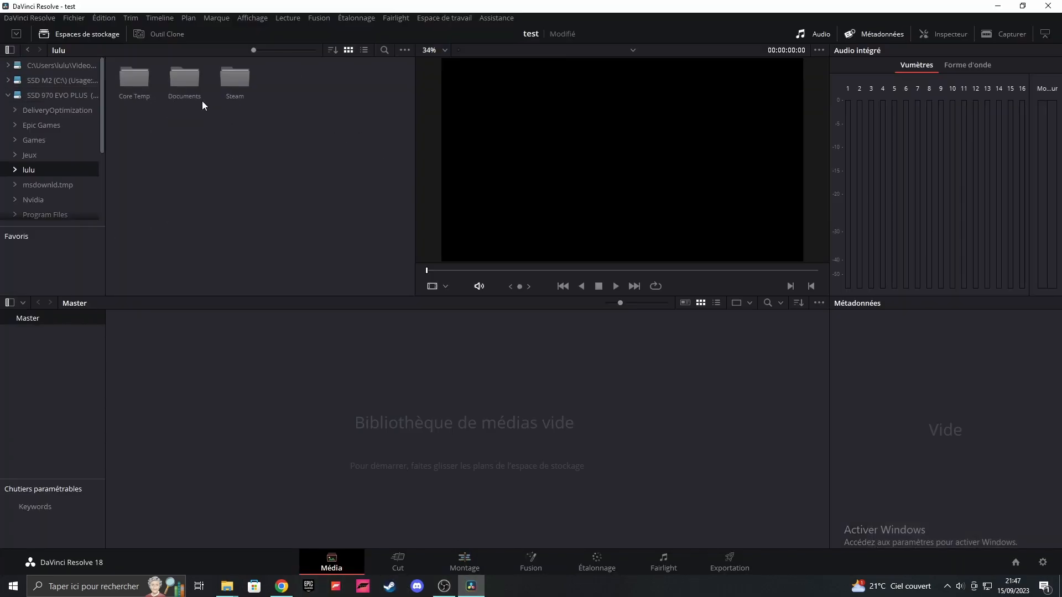
pyautogui.doubleClick(184, 88)
pyautogui.doubleClick(148, 87)
pyautogui.doubleClick(148, 88)
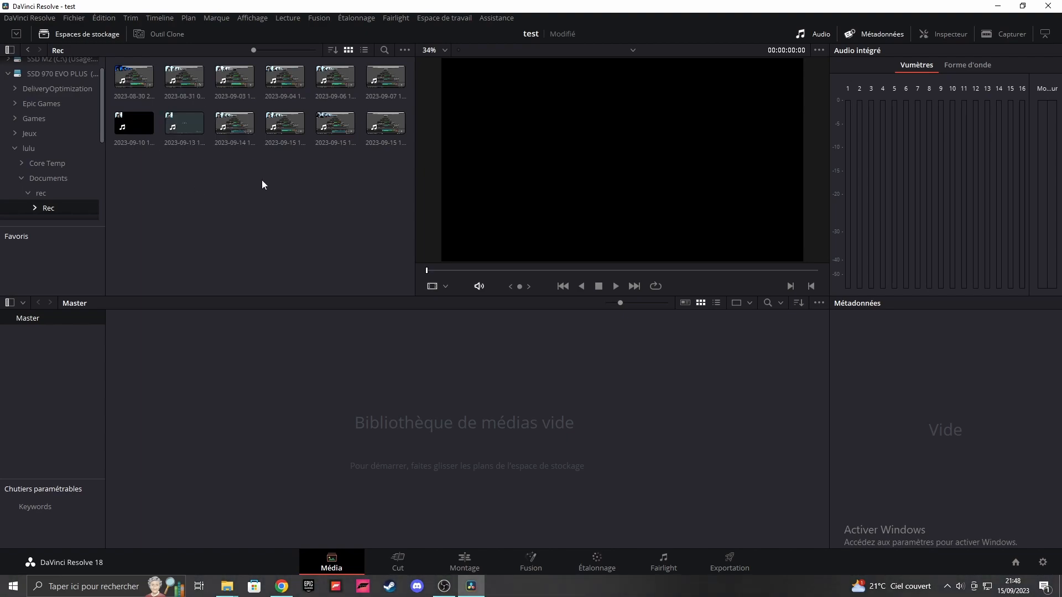
pyautogui.moveTo(188, 129); pyautogui.dragTo(348, 428)
pyautogui.click(627, 349)
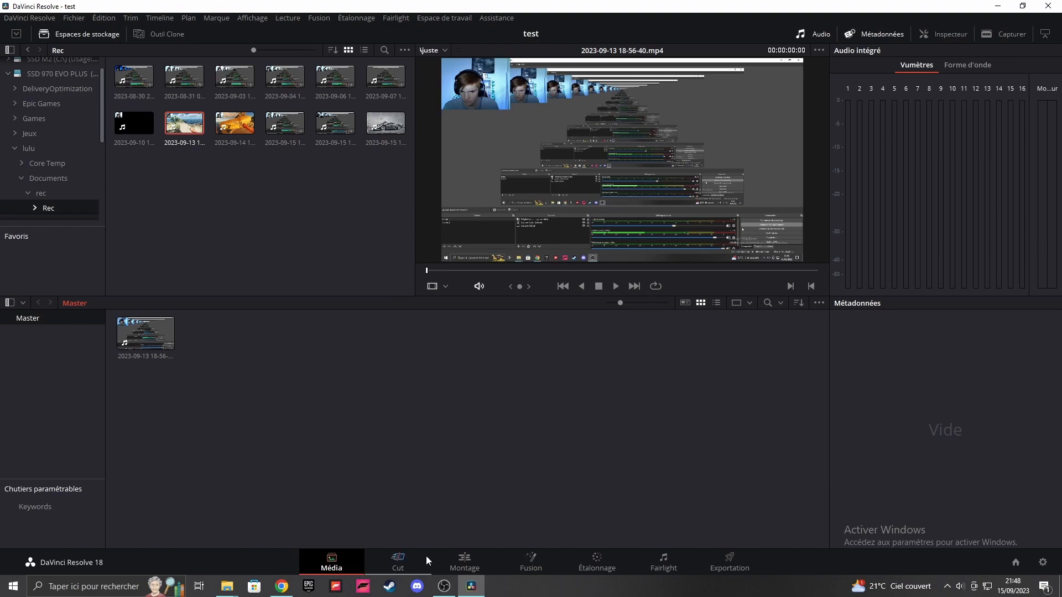
# Step: Place the imported recording at the start of a new timeline on the Montage page
pyautogui.click(465, 561)
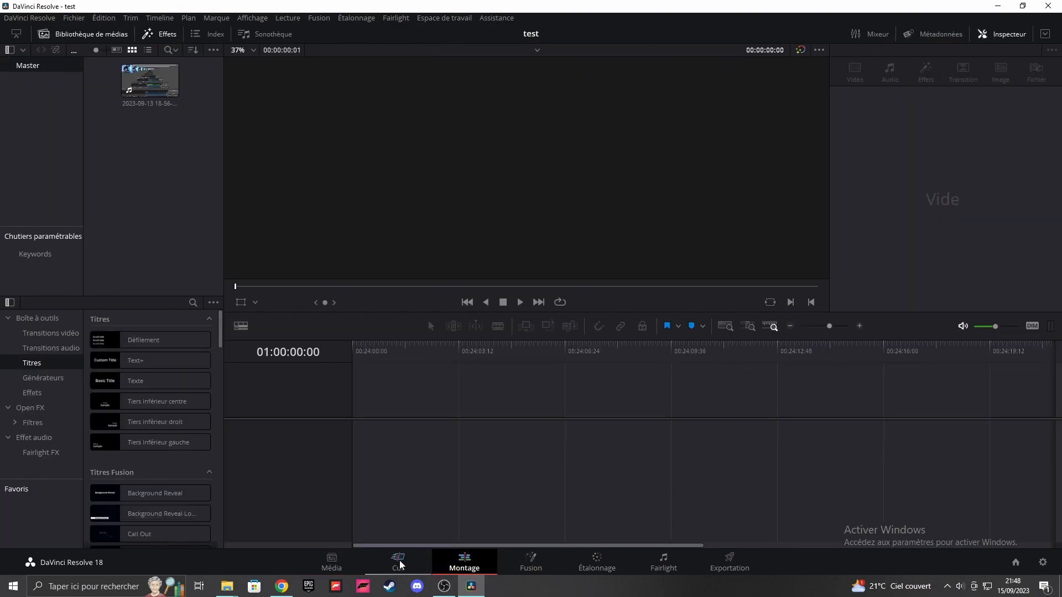
pyautogui.click(401, 564)
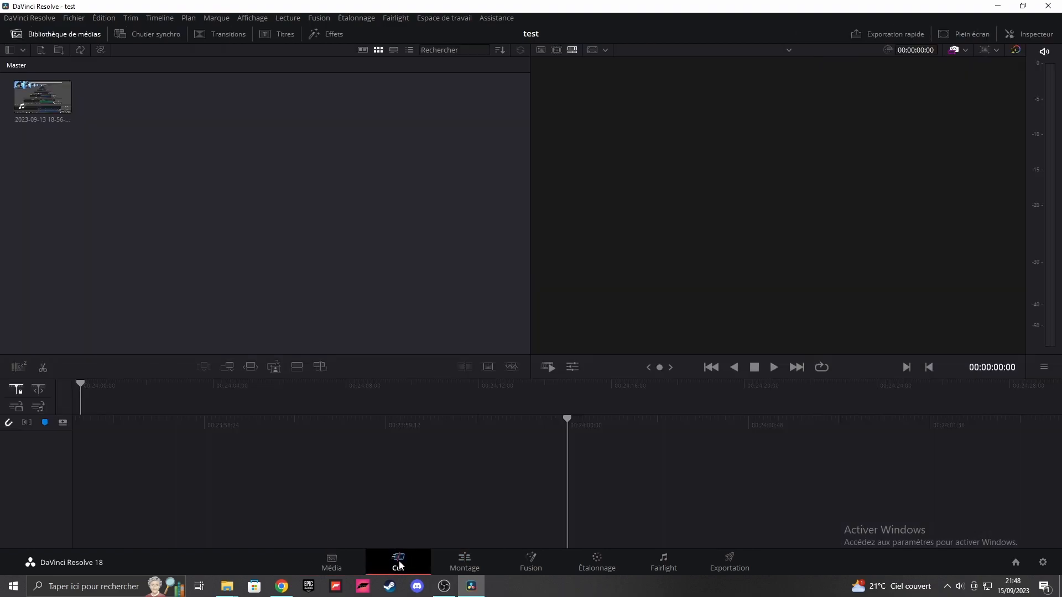
pyautogui.click(455, 558)
pyautogui.click(407, 562)
pyautogui.click(464, 564)
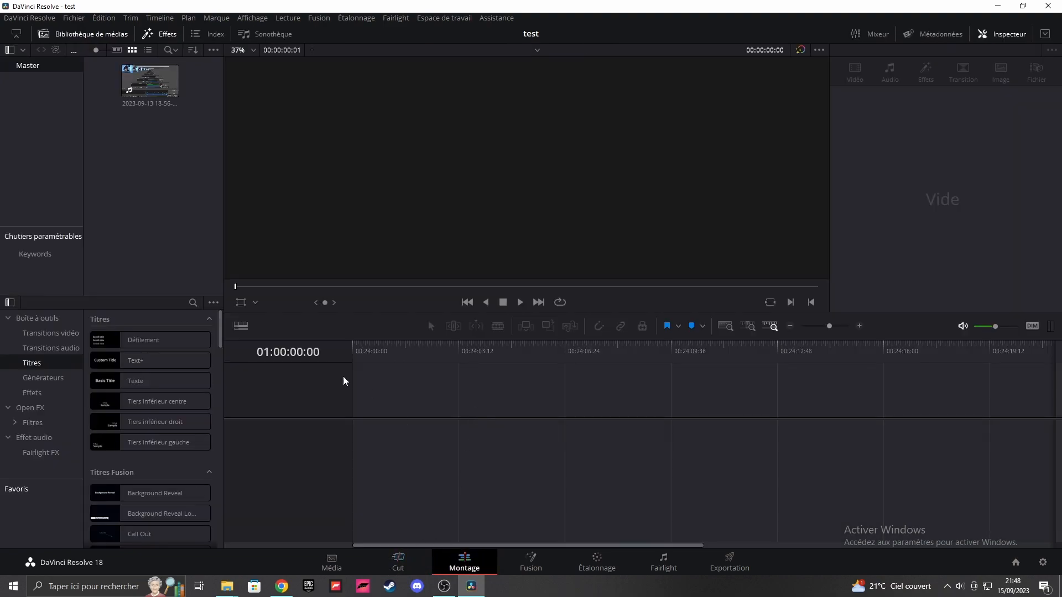
pyautogui.moveTo(145, 82); pyautogui.dragTo(356, 433)
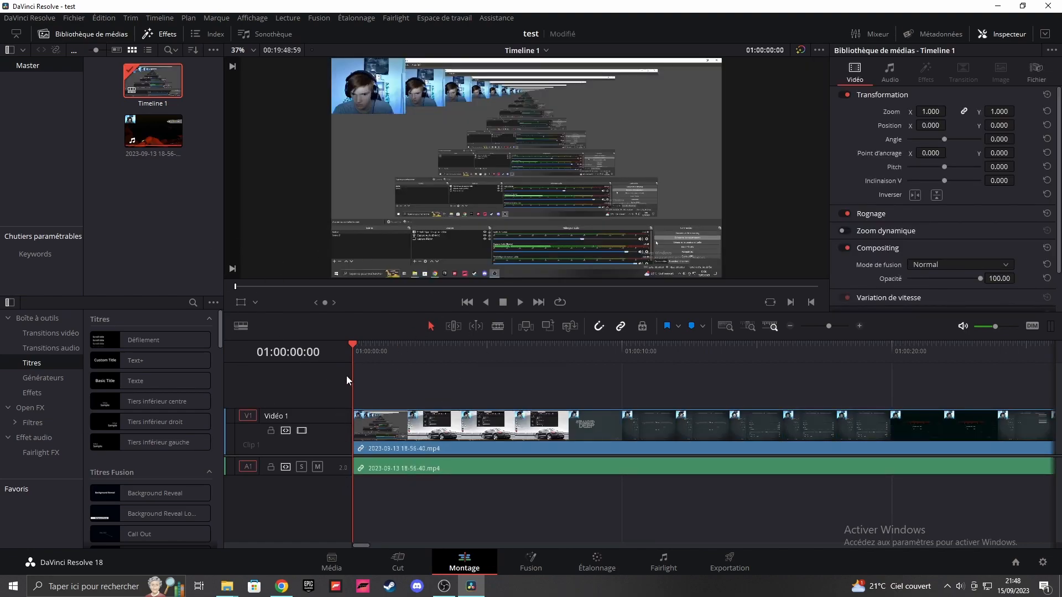
# Step: Split the clip at 01:00:13:19 and delete the part before the cut, closing the gap
pyautogui.moveTo(355, 348); pyautogui.dragTo(711, 375)
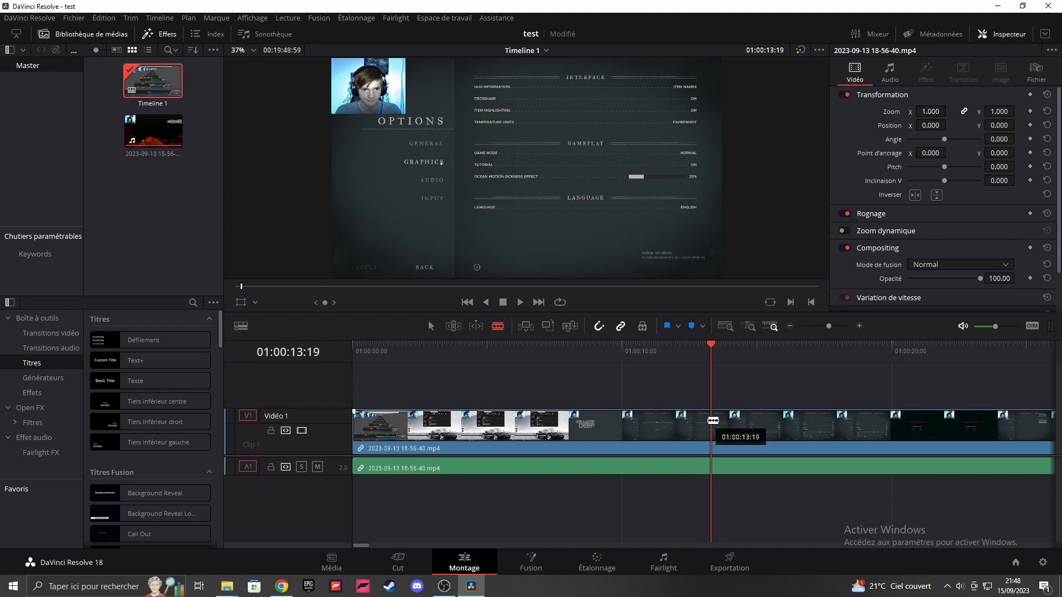
pyautogui.click(711, 422)
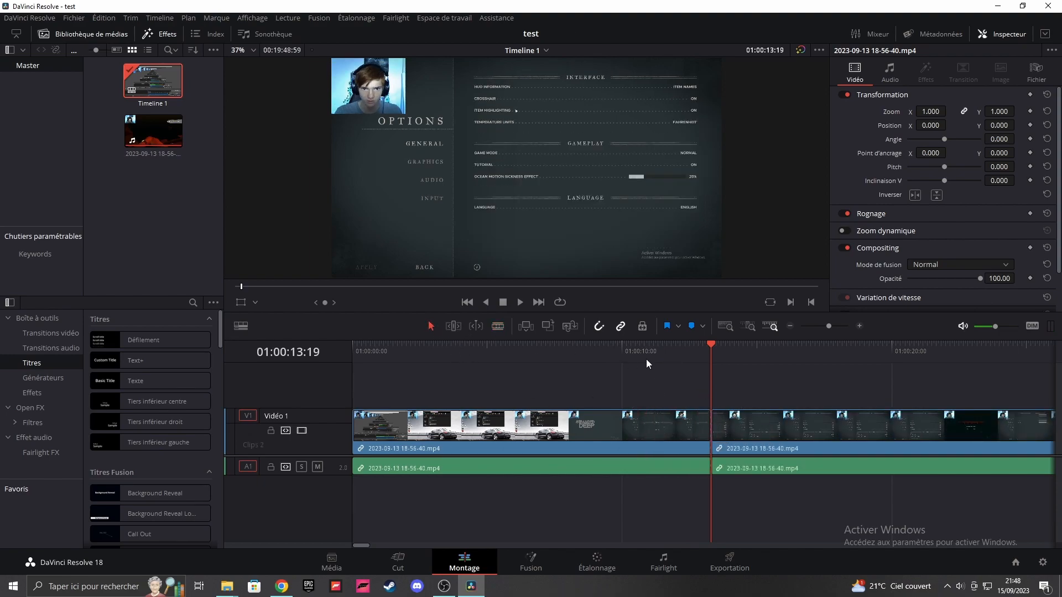
pyautogui.moveTo(672, 347); pyautogui.dragTo(541, 388)
pyautogui.press('Down')
pyautogui.click(596, 426)
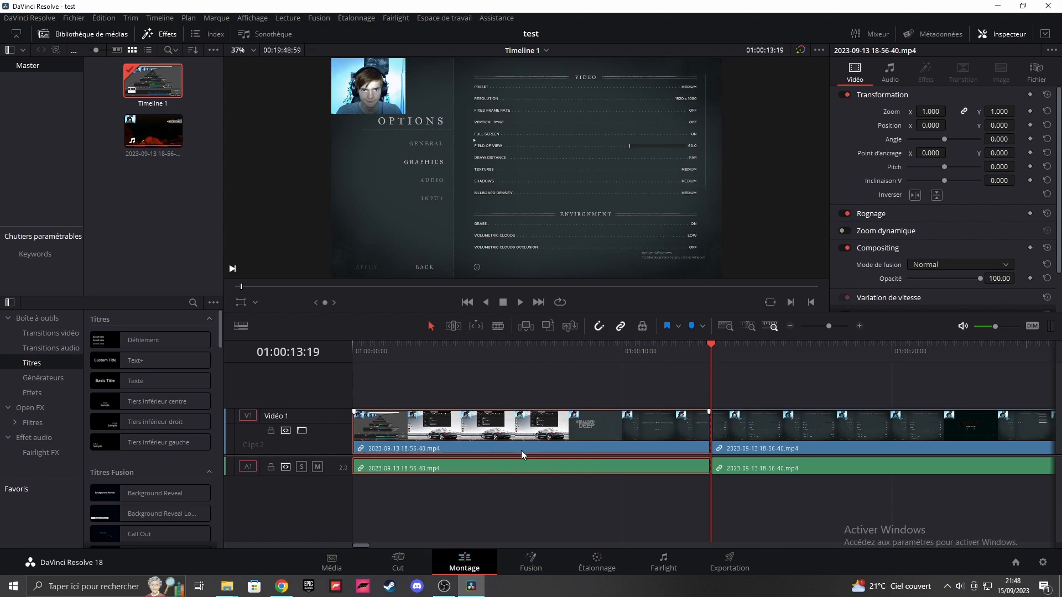
pyautogui.press('Delete')
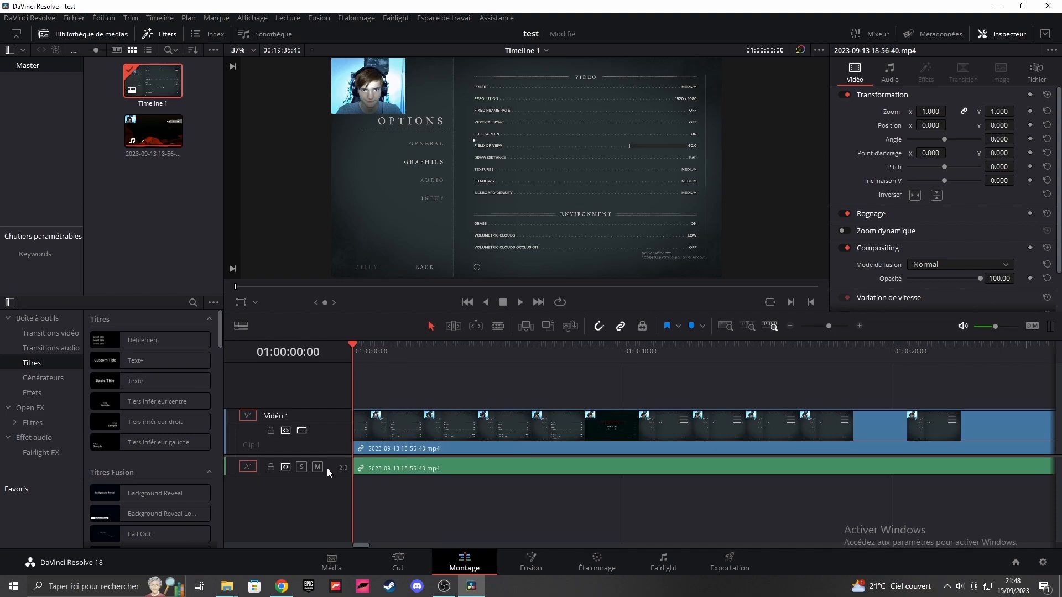
# Step: Enlarge the Audio 1 track to show its waveform and raise the clip's volume to 10.34, checking it by playback from the start
pyautogui.moveTo(368, 350)
pyautogui.mouseDown()
pyautogui.moveTo(416, 352)
pyautogui.moveTo(386, 349)
pyautogui.mouseUp()
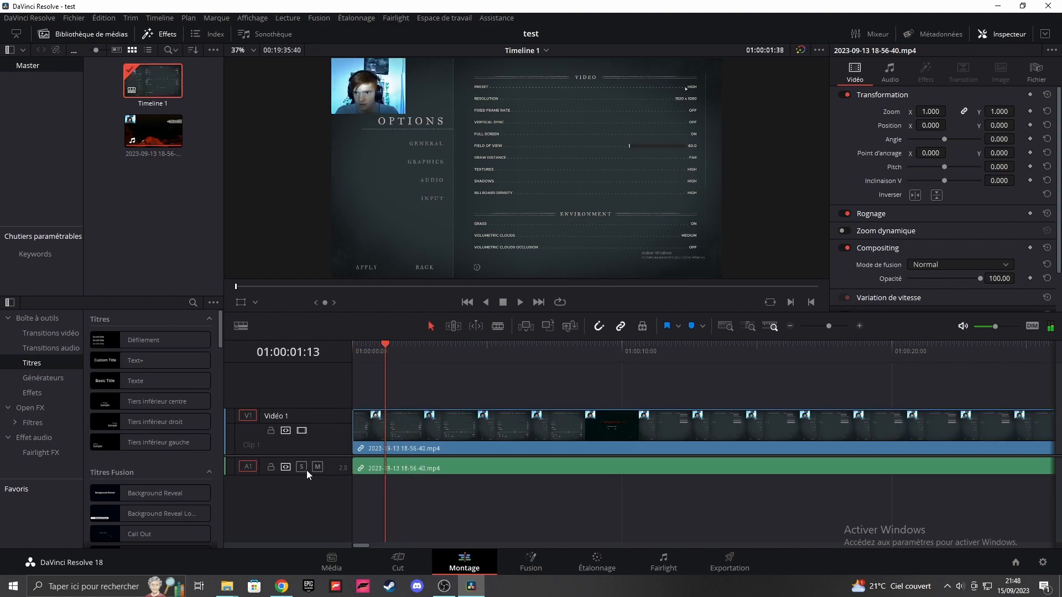
pyautogui.moveTo(331, 478); pyautogui.dragTo(332, 535)
pyautogui.moveTo(401, 483)
pyautogui.mouseDown()
pyautogui.moveTo(402, 452)
pyautogui.moveTo(403, 470)
pyautogui.mouseUp()
pyautogui.moveTo(371, 348); pyautogui.dragTo(347, 347)
pyautogui.press('space')
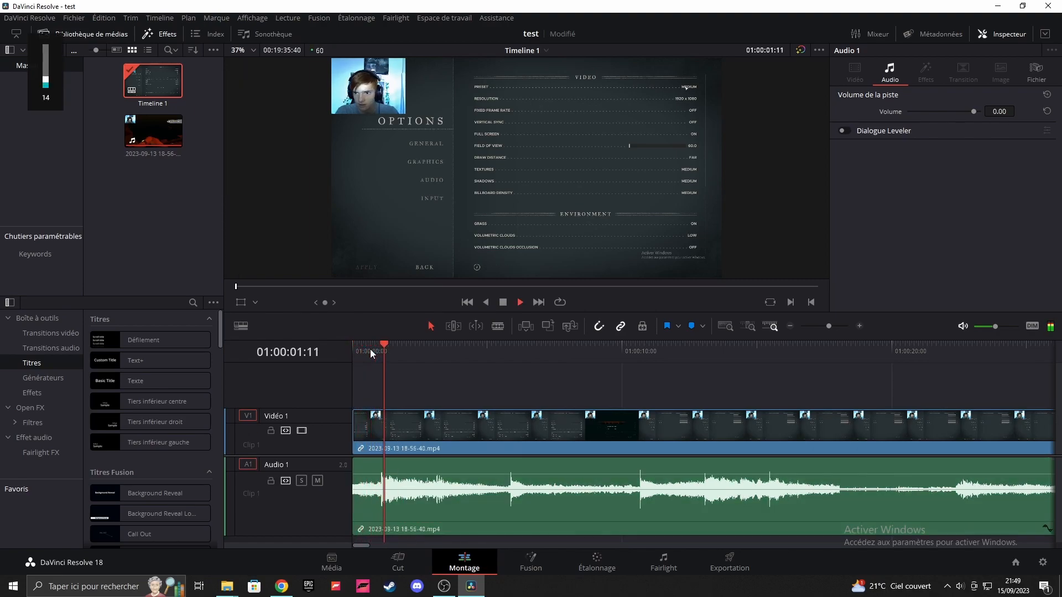
pyautogui.click(381, 473)
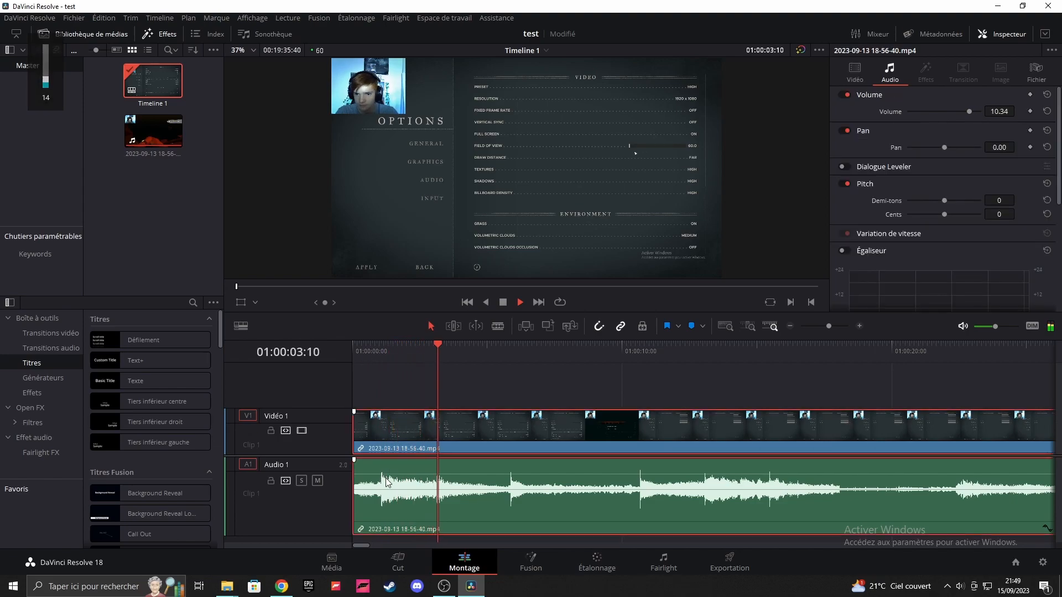
pyautogui.press('space')
# Step: Try raising the clip's volume to 21.98, save the project and play the clip from the start
pyautogui.moveTo(374, 354); pyautogui.dragTo(350, 356)
pyautogui.hotkey('ctrl', 's')
pyautogui.moveTo(399, 473); pyautogui.dragTo(396, 468)
pyautogui.press('XF86AudioRaiseVolume')
pyautogui.hotkey('ctrl', 's')
pyautogui.press('space')
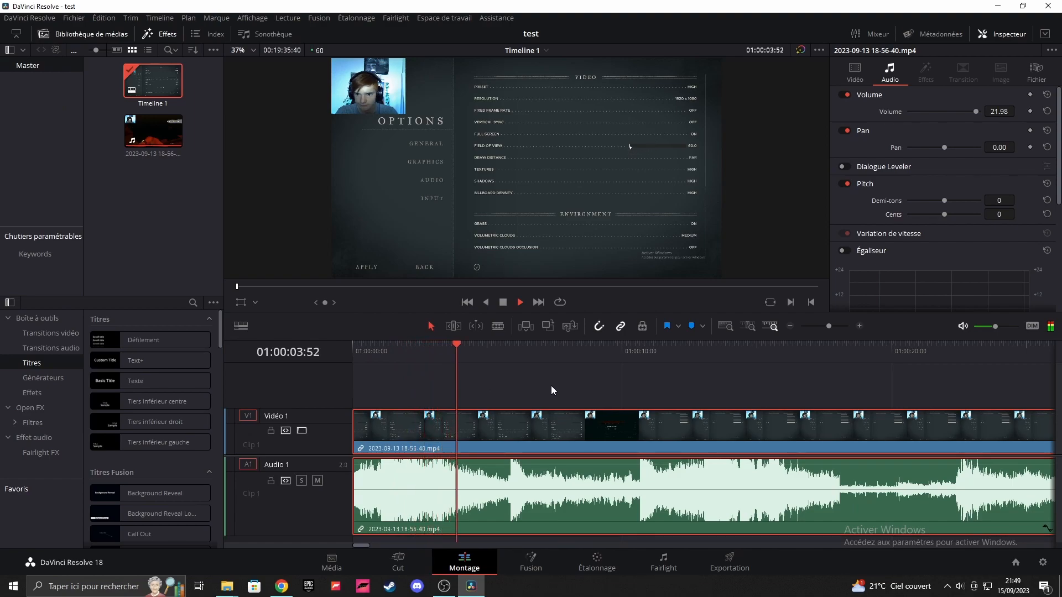
pyautogui.press('space')
# Step: Set the clip's volume to 13.58 and return the playhead to the timeline's start
pyautogui.moveTo(490, 467); pyautogui.dragTo(490, 476)
pyautogui.moveTo(368, 347); pyautogui.dragTo(350, 348)
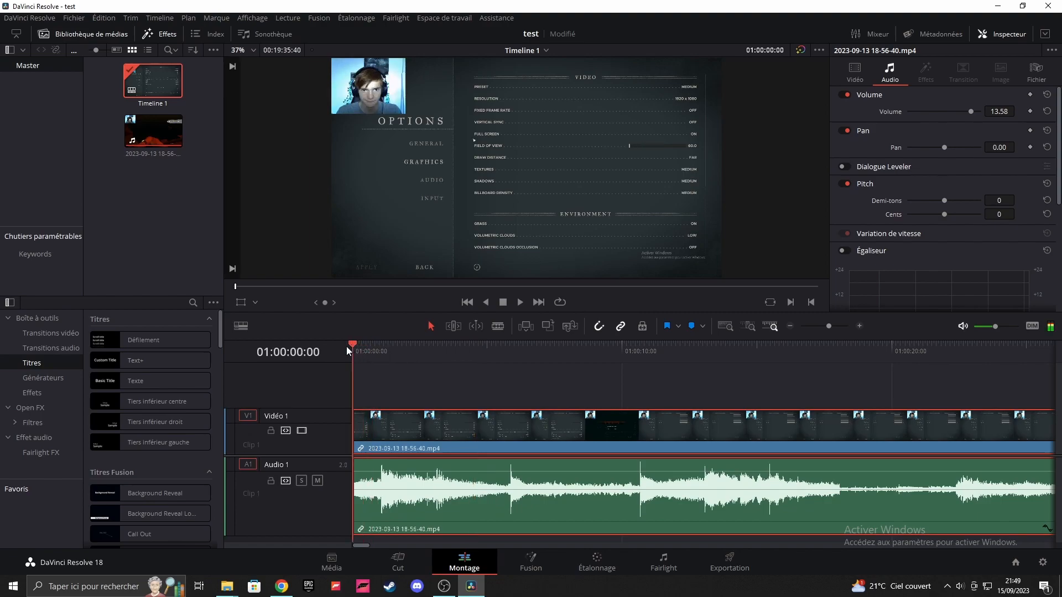
# Step: Lower the computer's volume to 4 and split the clip at 01:00:04:54
pyautogui.press('XF86AudioLowerVolume')
pyautogui.press('XF86AudioLowerVolume')
pyautogui.press('XF86AudioLowerVolume')
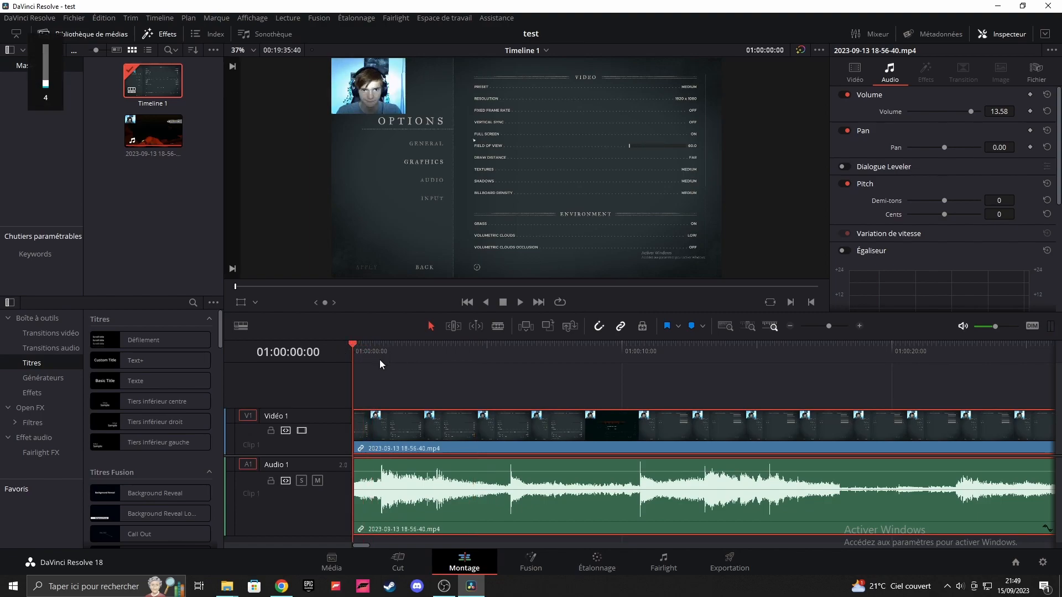
pyautogui.moveTo(380, 351); pyautogui.dragTo(492, 349)
pyautogui.press('b')
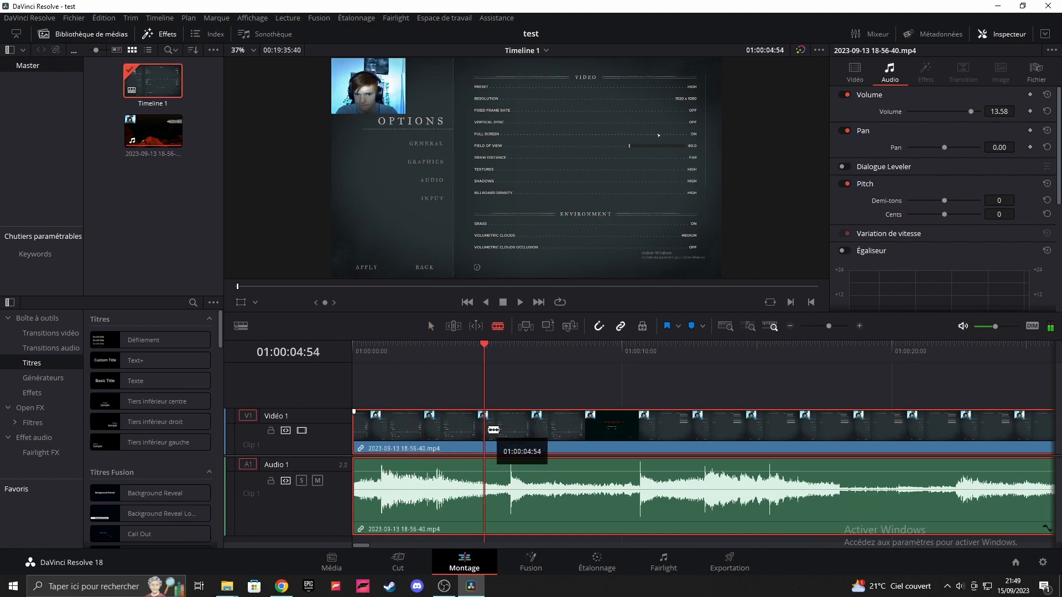
pyautogui.click(486, 428)
pyautogui.click(430, 326)
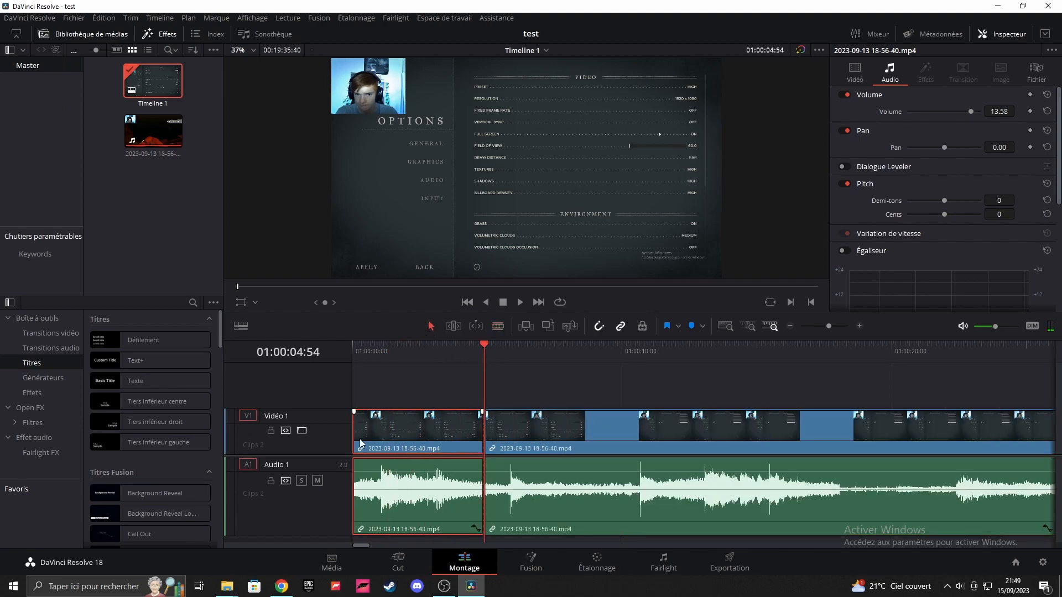
# Step: Try a video fade-in of about 2 seconds on the first clip, preview it, and remove the fade
pyautogui.click(385, 355)
pyautogui.moveTo(384, 354); pyautogui.dragTo(381, 355)
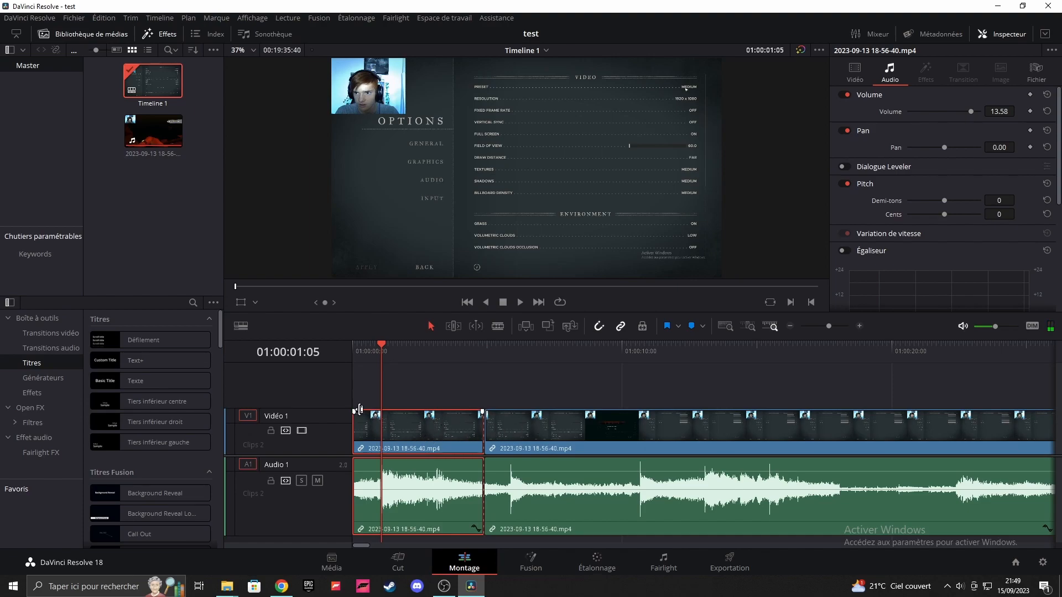
pyautogui.moveTo(353, 412); pyautogui.dragTo(409, 415)
pyautogui.moveTo(378, 349); pyautogui.dragTo(341, 347)
pyautogui.press('space')
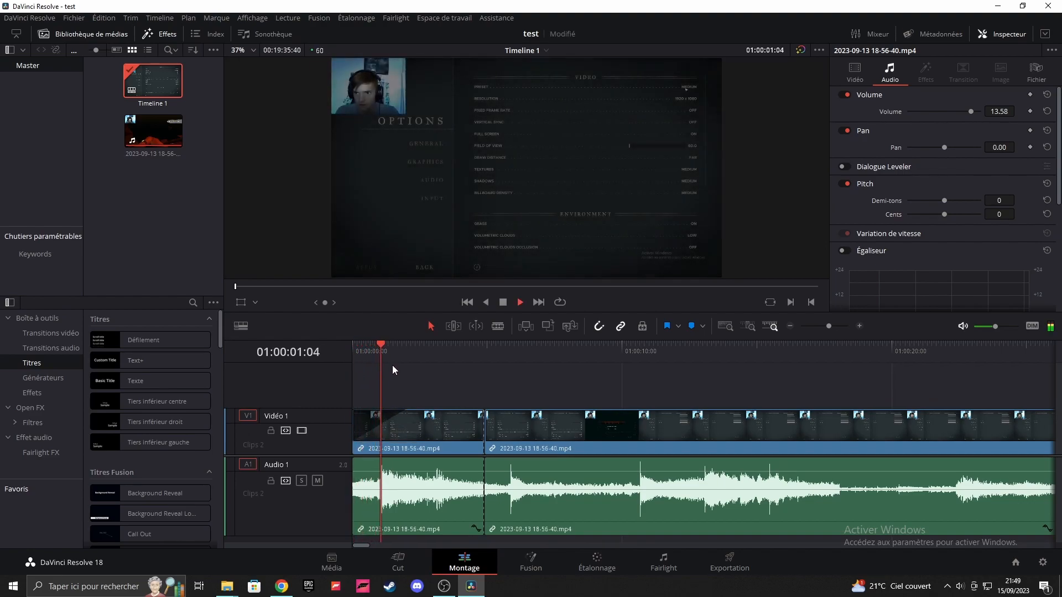
pyautogui.moveTo(408, 356); pyautogui.dragTo(354, 356)
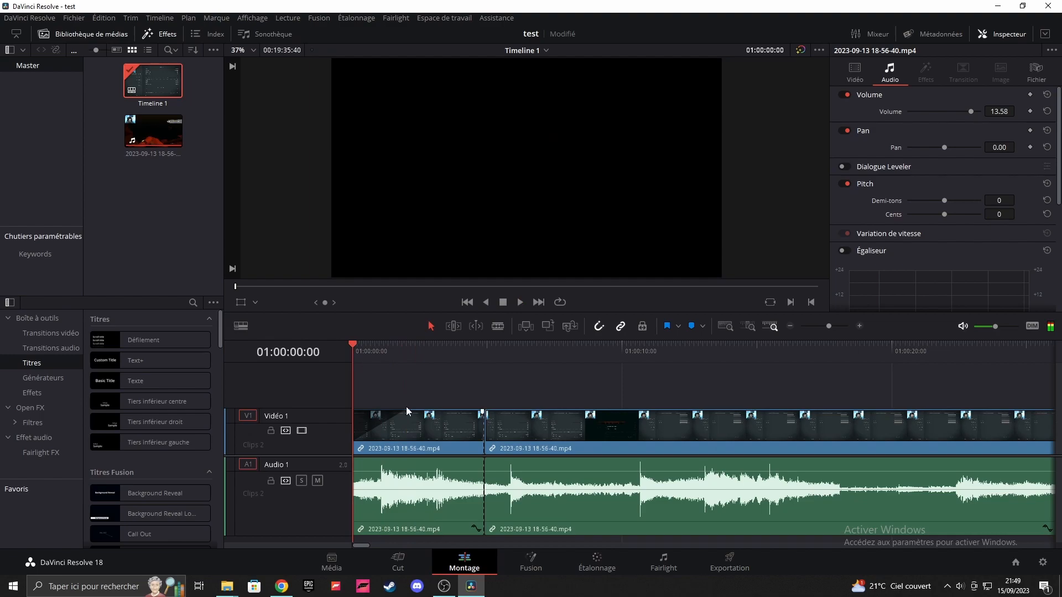
pyautogui.moveTo(408, 412); pyautogui.dragTo(354, 410)
# Step: Set the first clip's audio pitch to -14 semitones and start playback from the beginning of the timeline
pyautogui.moveTo(369, 353); pyautogui.dragTo(391, 353)
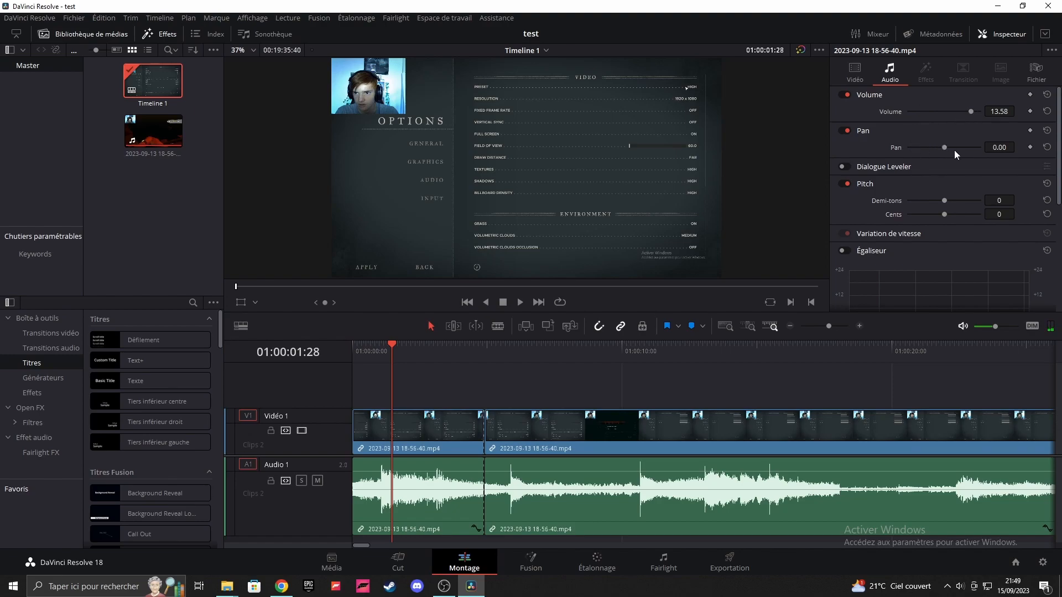
pyautogui.scroll(-1, 911, 233)
pyautogui.moveTo(944, 167); pyautogui.dragTo(931, 167)
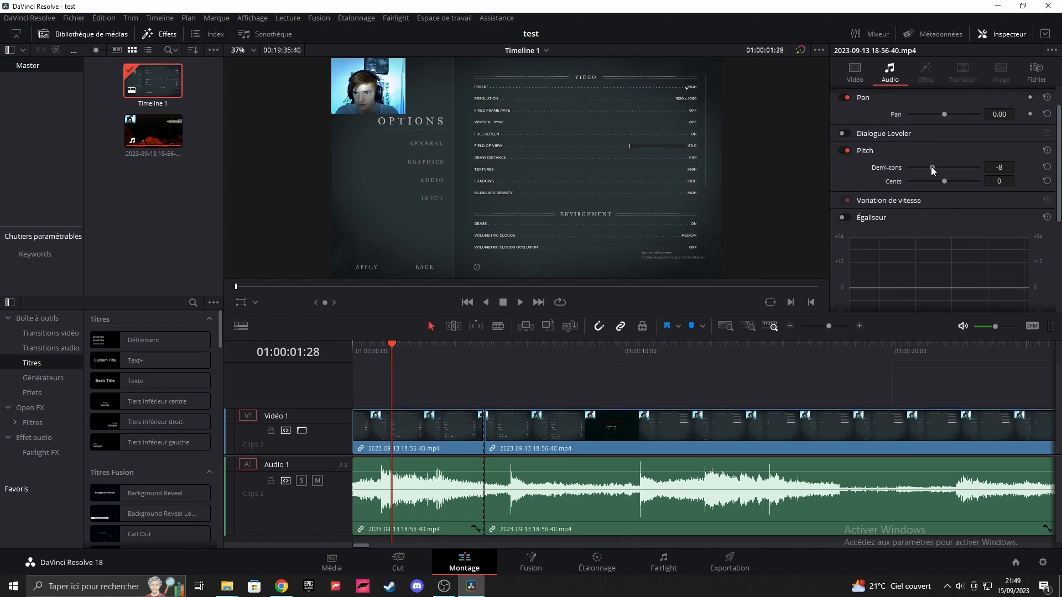
pyautogui.moveTo(925, 167); pyautogui.dragTo(923, 167)
pyautogui.click(354, 351)
pyautogui.press('space')
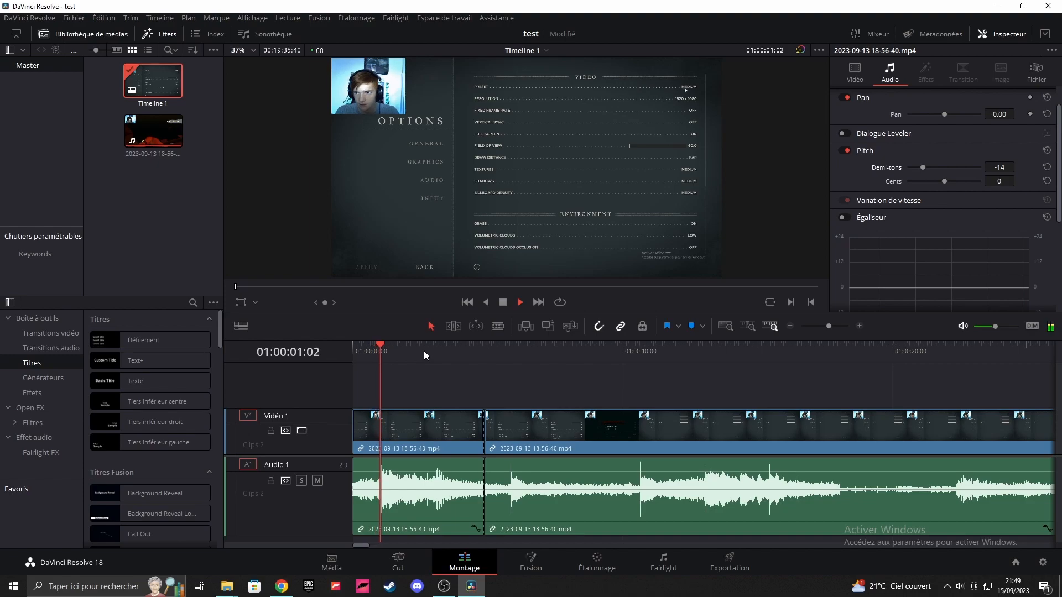
# Step: Listen to the pitched audio while adjusting the computer's volume, and return the playhead to the timeline's start
pyautogui.press('XF86AudioRaiseVolume')
pyautogui.press('XF86AudioRaiseVolume')
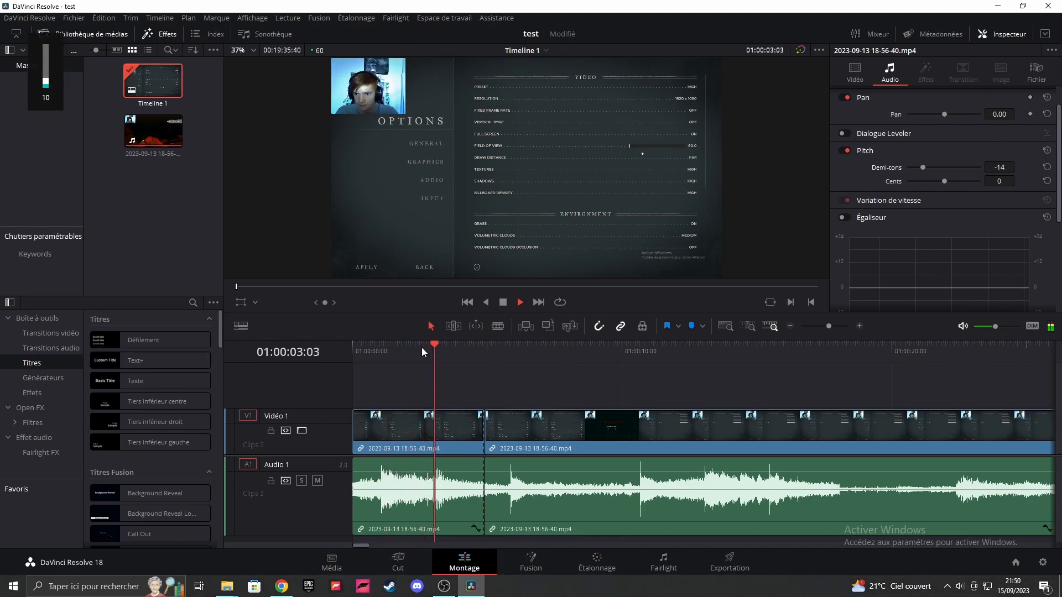
pyautogui.moveTo(422, 349); pyautogui.dragTo(320, 330)
pyautogui.press('XF86AudioLowerVolume')
pyautogui.press('XF86AudioLowerVolume')
pyautogui.press('XF86AudioLowerVolume')
pyautogui.press('space')
pyautogui.moveTo(368, 355); pyautogui.dragTo(330, 341)
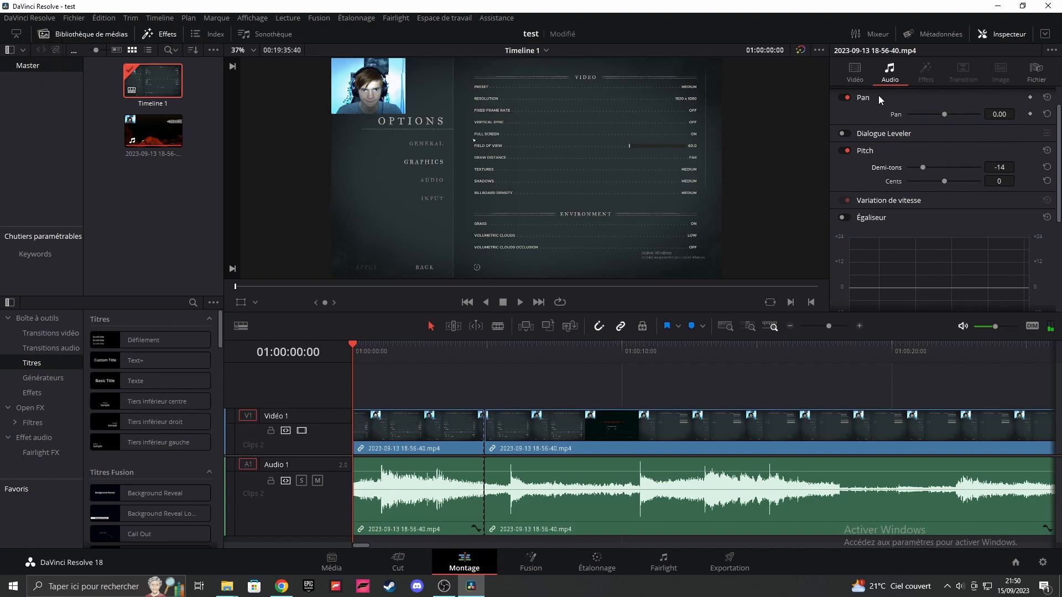
# Step: Set the first clip's zoom to 3.290 and position to X 2191, Y -1233, and add a fade-in of about 1.3 seconds
pyautogui.click(855, 71)
pyautogui.moveTo(929, 111); pyautogui.dragTo(1016, 124)
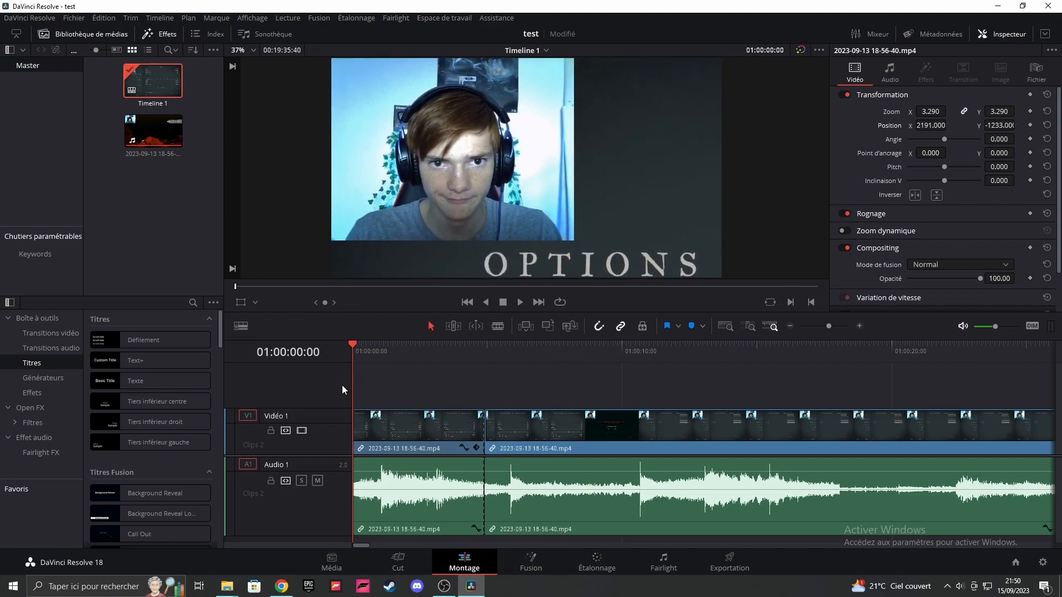
pyautogui.moveTo(354, 415); pyautogui.dragTo(389, 413)
# Step: Add a Text+ title above the first clip, shorten it to about 1.7 seconds, and change its text to "salut"
pyautogui.moveTo(120, 367); pyautogui.dragTo(386, 394)
pyautogui.moveTo(521, 381); pyautogui.dragTo(406, 366)
pyautogui.click(402, 384)
pyautogui.click(881, 168)
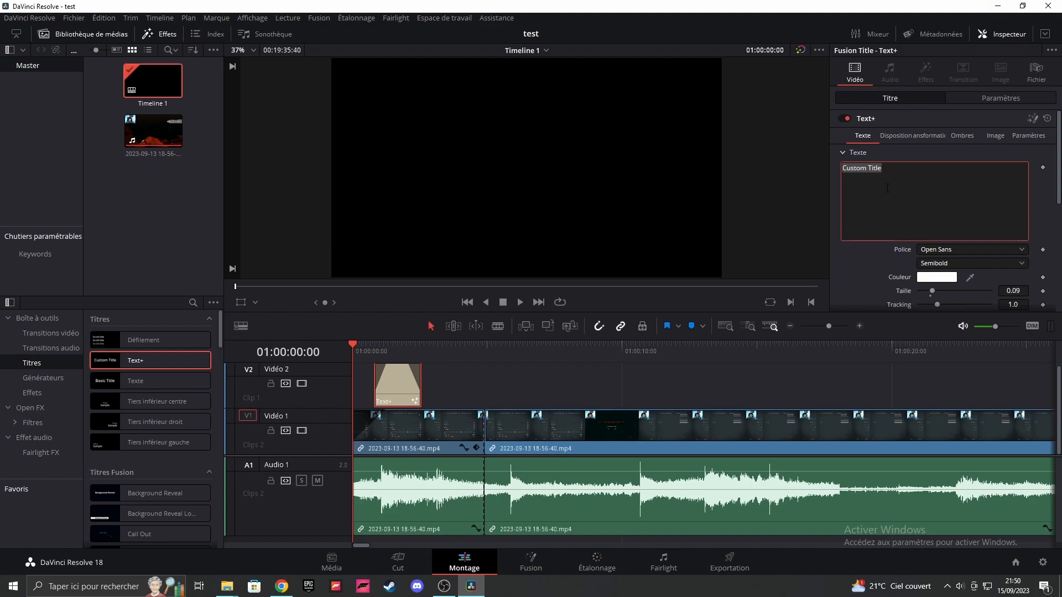
pyautogui.press('BackSpace')
pyautogui.write('salut')
# Step: Set the title's text colour to turquoise, save the project, and preview the title from the start
pyautogui.click(919, 279)
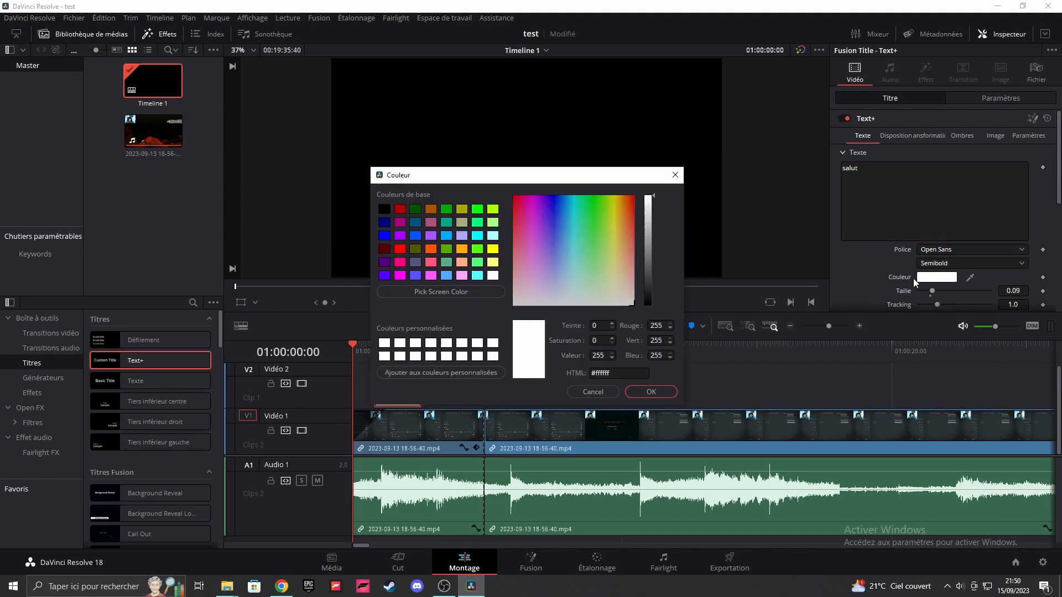
pyautogui.moveTo(619, 254); pyautogui.dragTo(576, 209)
pyautogui.click(655, 388)
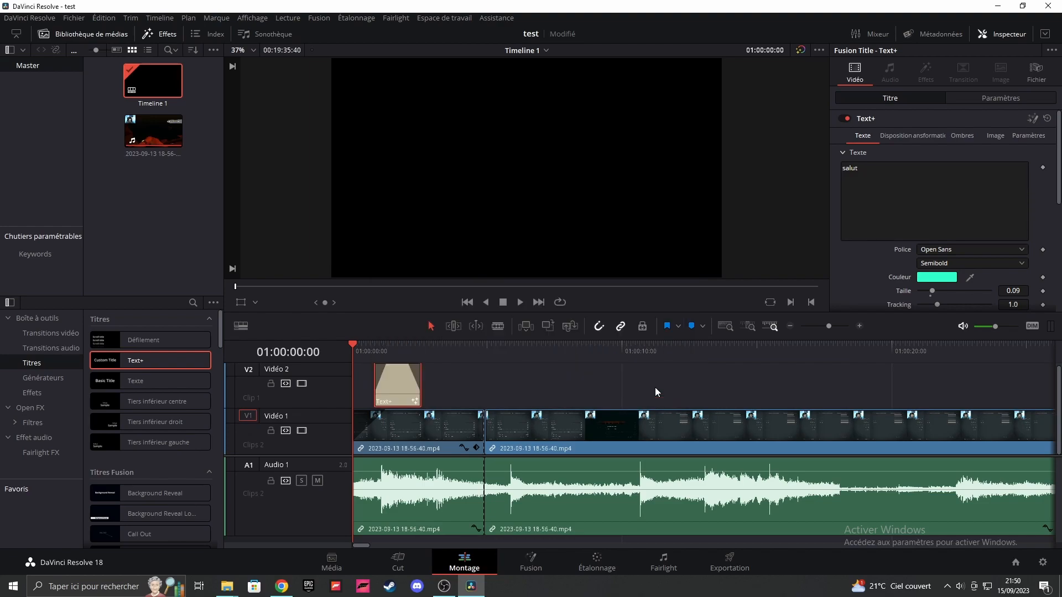
pyautogui.hotkey('ctrl', 's')
pyautogui.press('space')
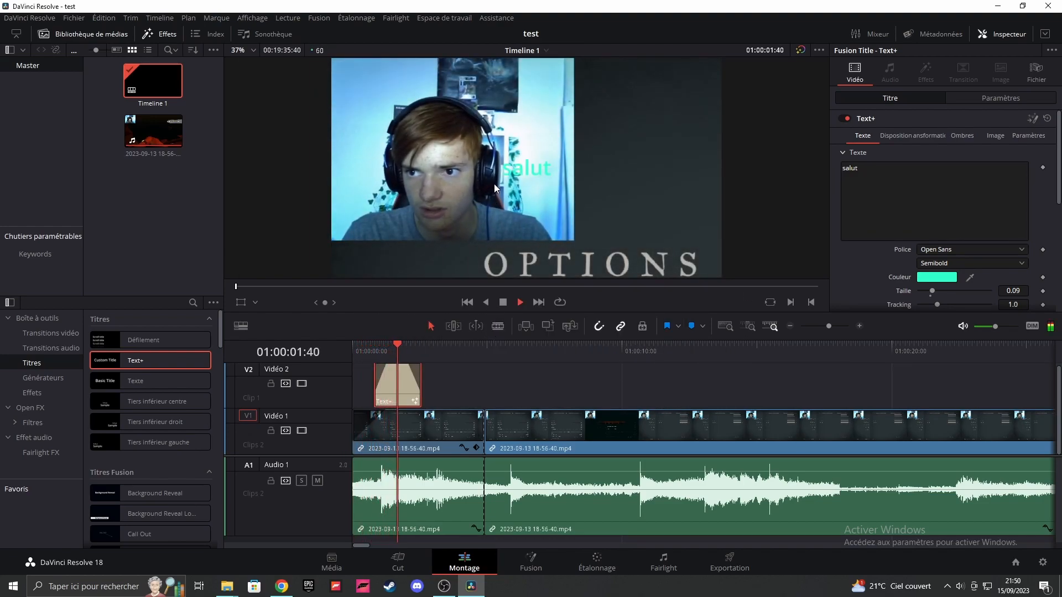
pyautogui.click(354, 345)
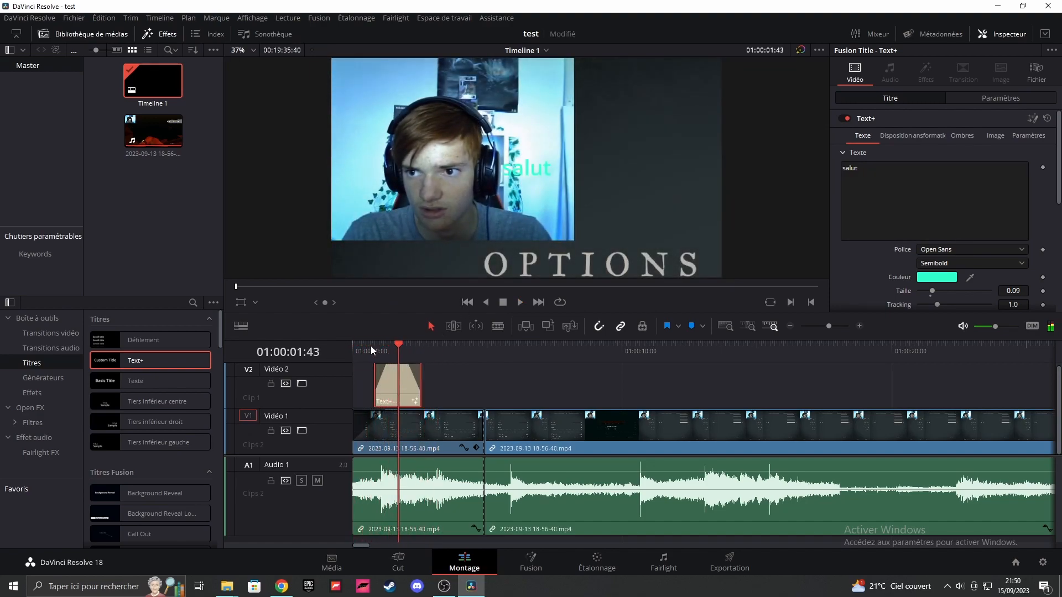
pyautogui.click(364, 347)
# Step: Reposition the title so that it ends at the first clip's cut, adjust its fades, and play the result
pyautogui.moveTo(393, 367)
pyautogui.mouseDown()
pyautogui.moveTo(412, 387)
pyautogui.moveTo(427, 376)
pyautogui.moveTo(484, 382)
pyautogui.moveTo(418, 384)
pyautogui.moveTo(484, 389)
pyautogui.moveTo(456, 366)
pyautogui.moveTo(409, 366)
pyautogui.mouseUp()
pyautogui.press('space')
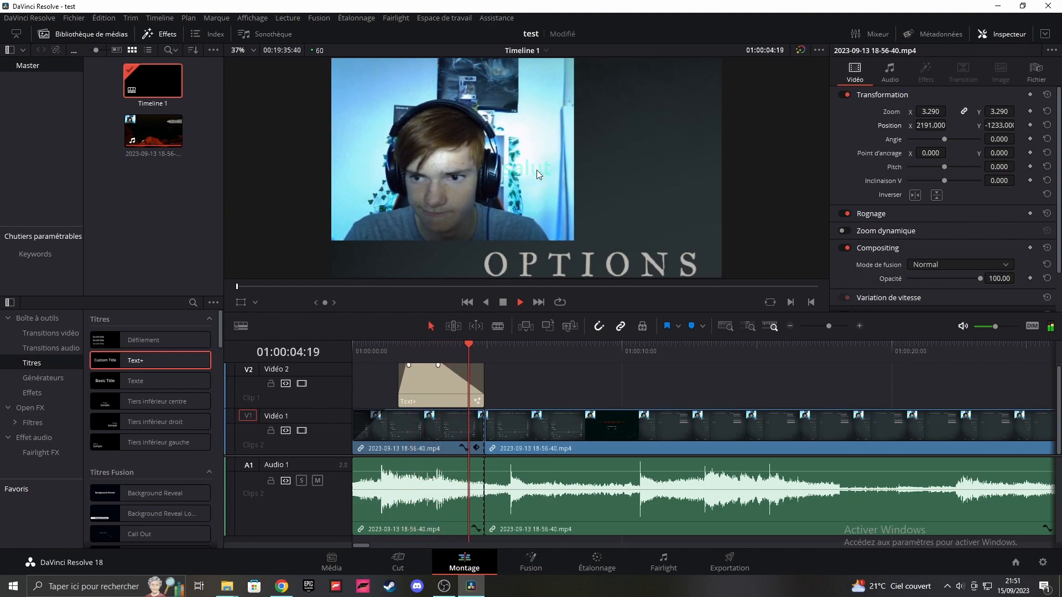
pyautogui.press('space')
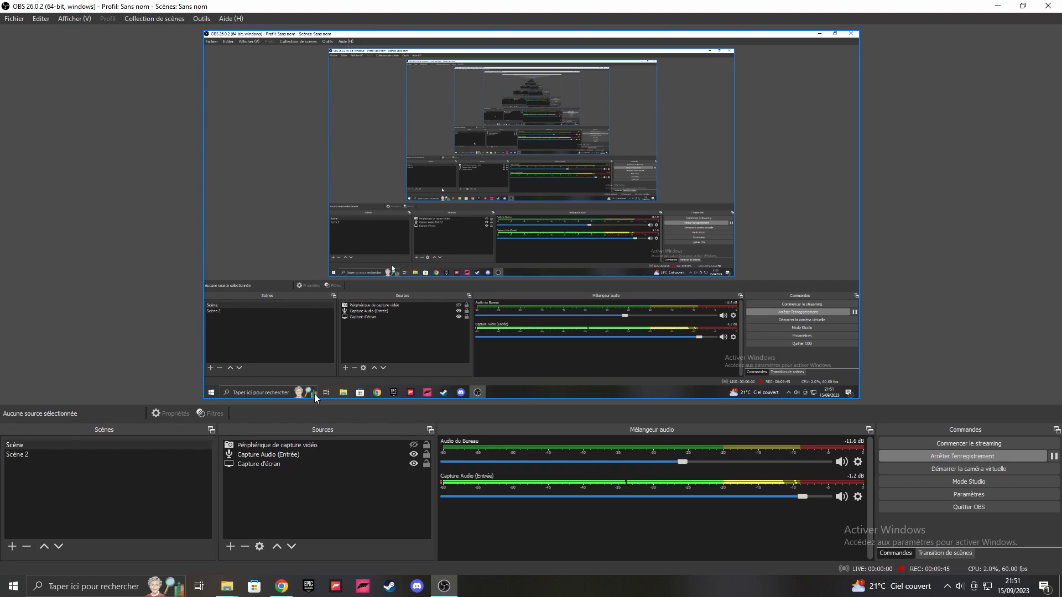
# Step: Reopen DaVinci Resolve and load the project "test"
pyautogui.click(149, 585)
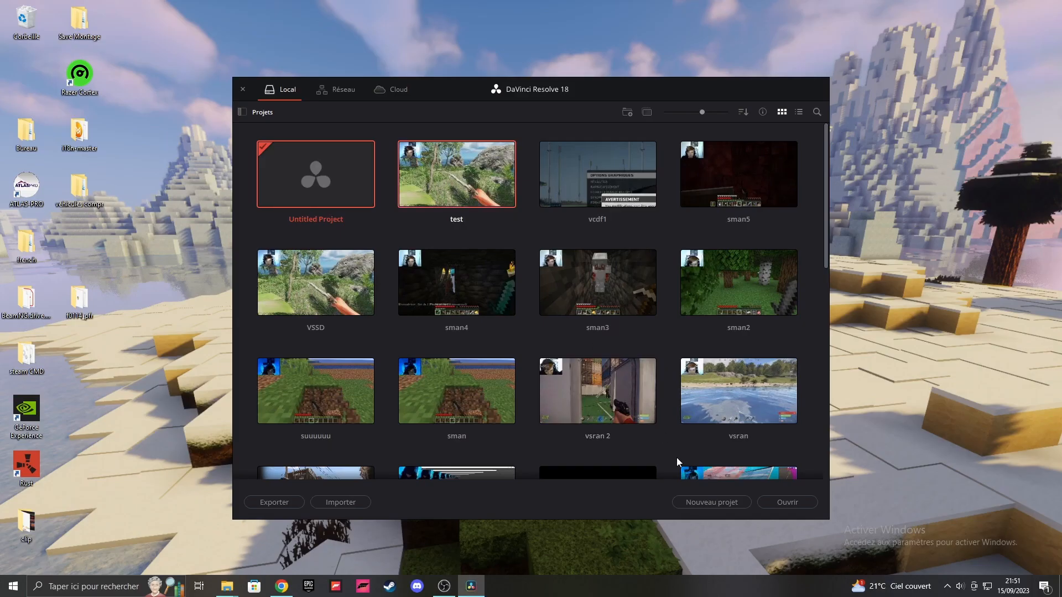
pyautogui.click(771, 504)
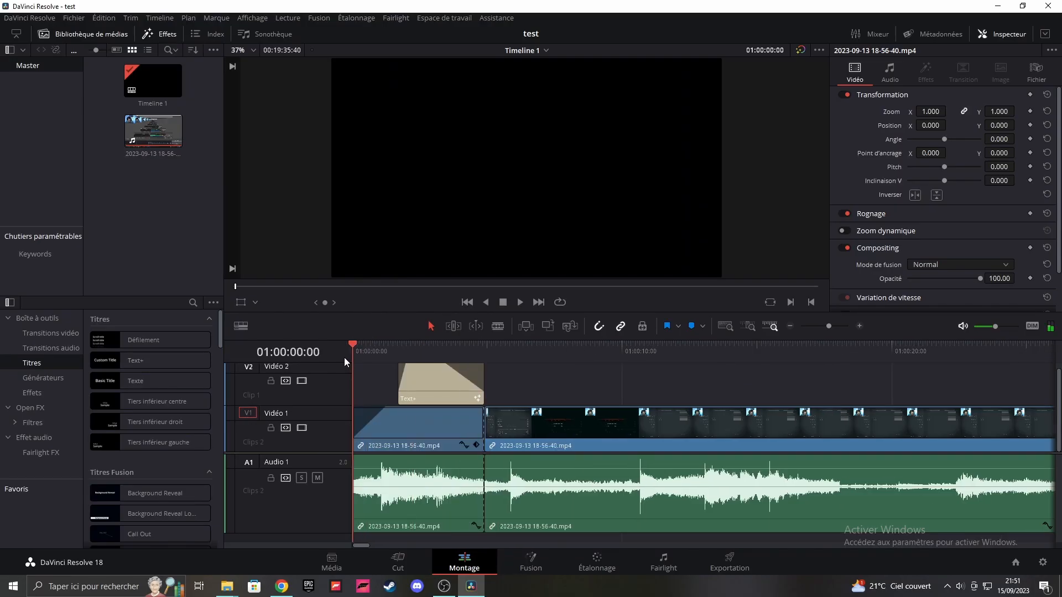
pyautogui.click(74, 18)
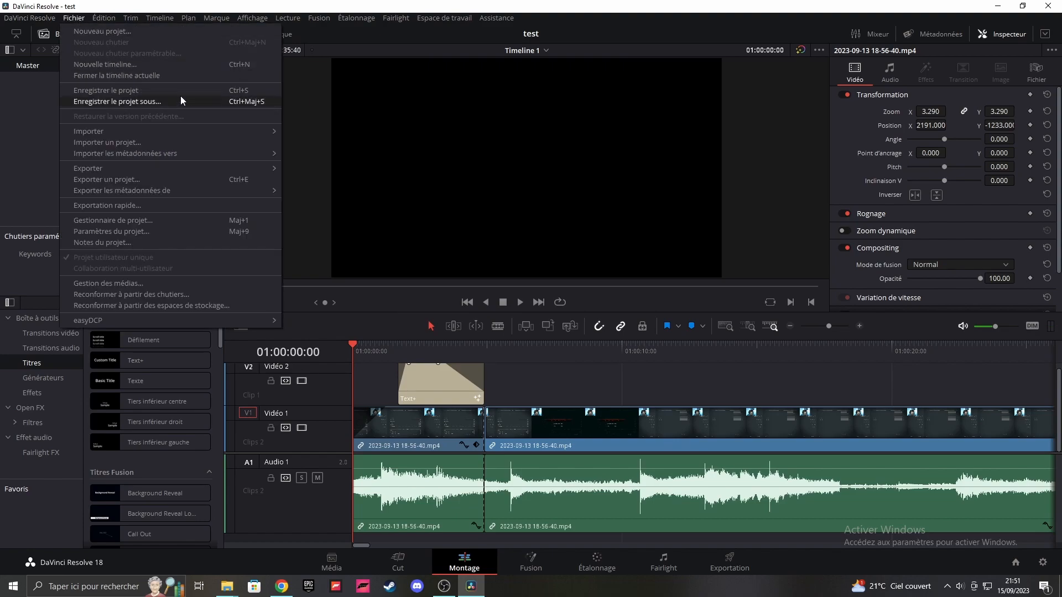
pyautogui.click(51, 155)
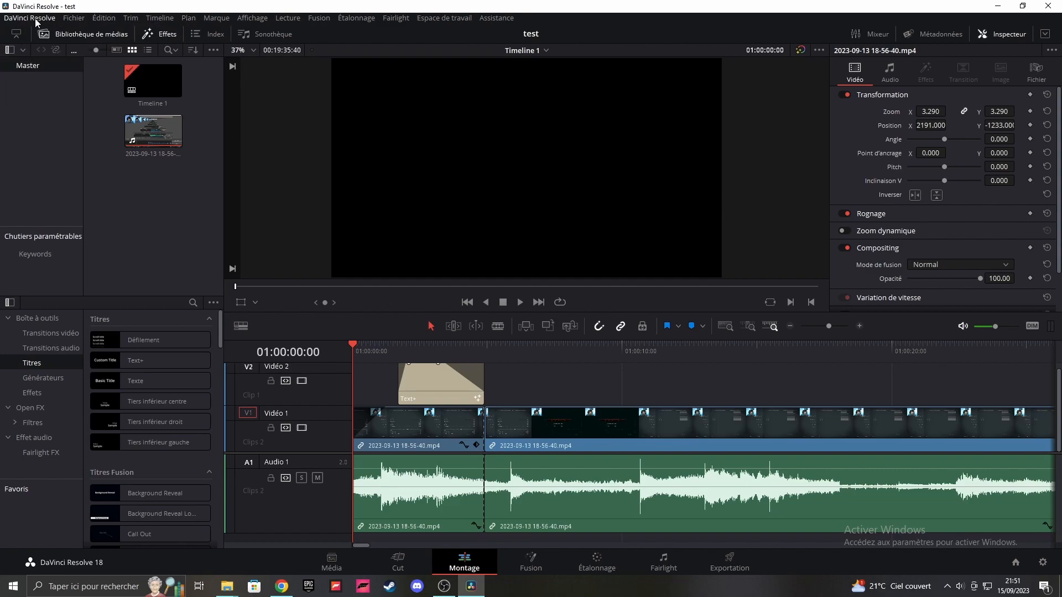
# Step: Review the editing and the save and load settings in the user preferences, and close them without saving
pyautogui.click(35, 22)
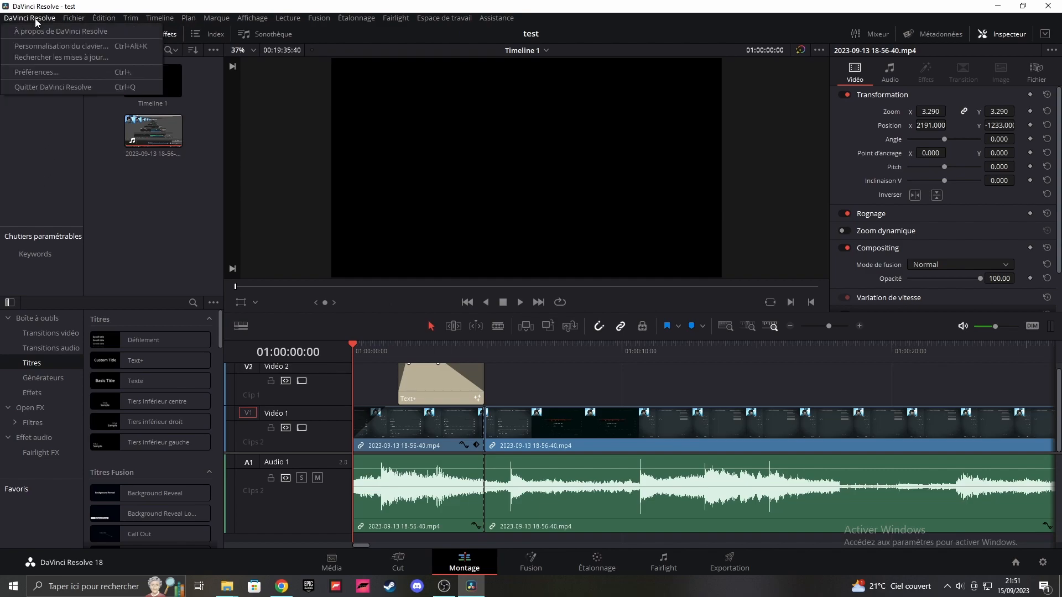
pyautogui.click(39, 72)
pyautogui.click(560, 105)
pyautogui.click(372, 160)
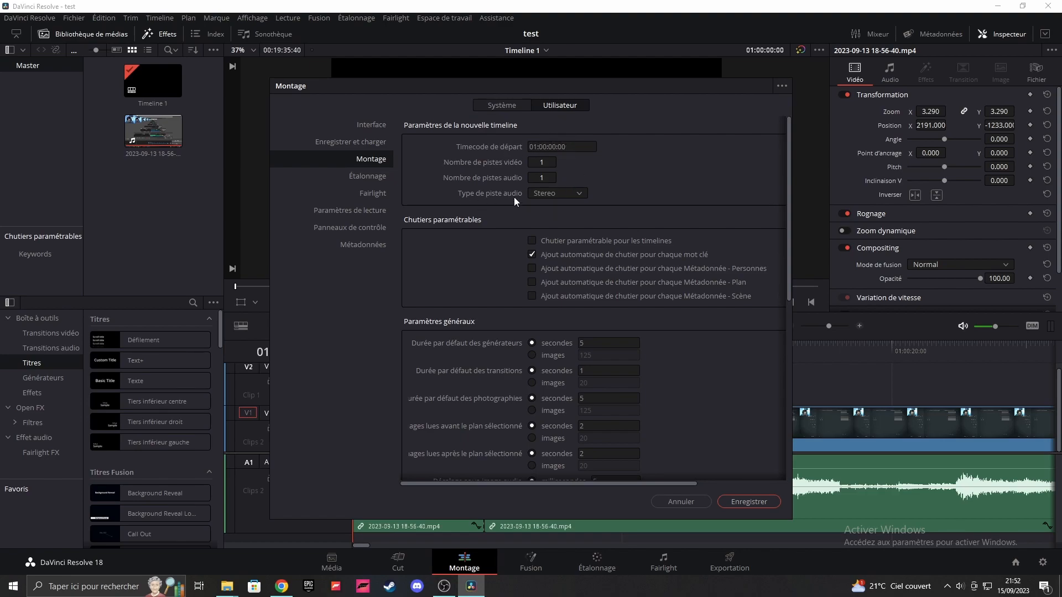
pyautogui.click(369, 143)
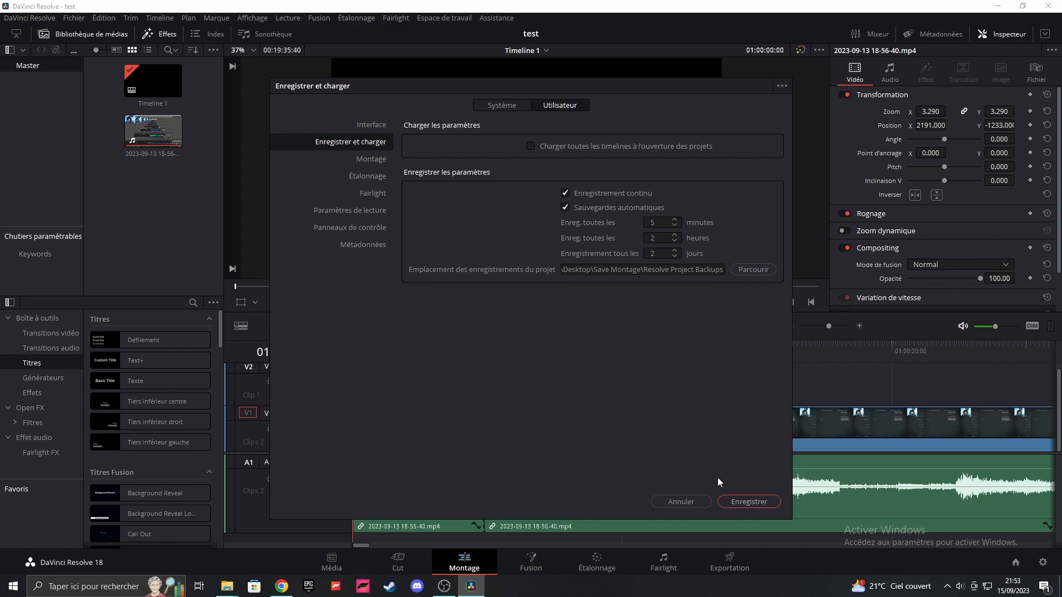
pyautogui.click(678, 502)
# Step: Move the playhead to 01:00:02:47, switch to the export page, and name the output file "blabla"
pyautogui.moveTo(354, 343); pyautogui.dragTo(433, 369)
pyautogui.click(433, 369)
pyautogui.click(721, 572)
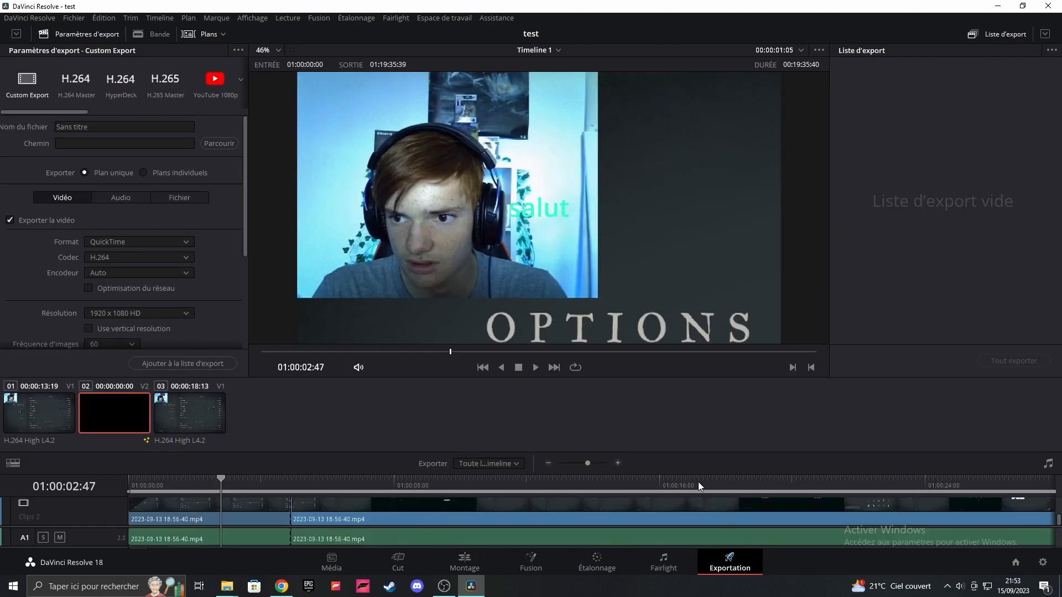
pyautogui.moveTo(91, 127); pyautogui.dragTo(29, 122)
pyautogui.press('BackSpace')
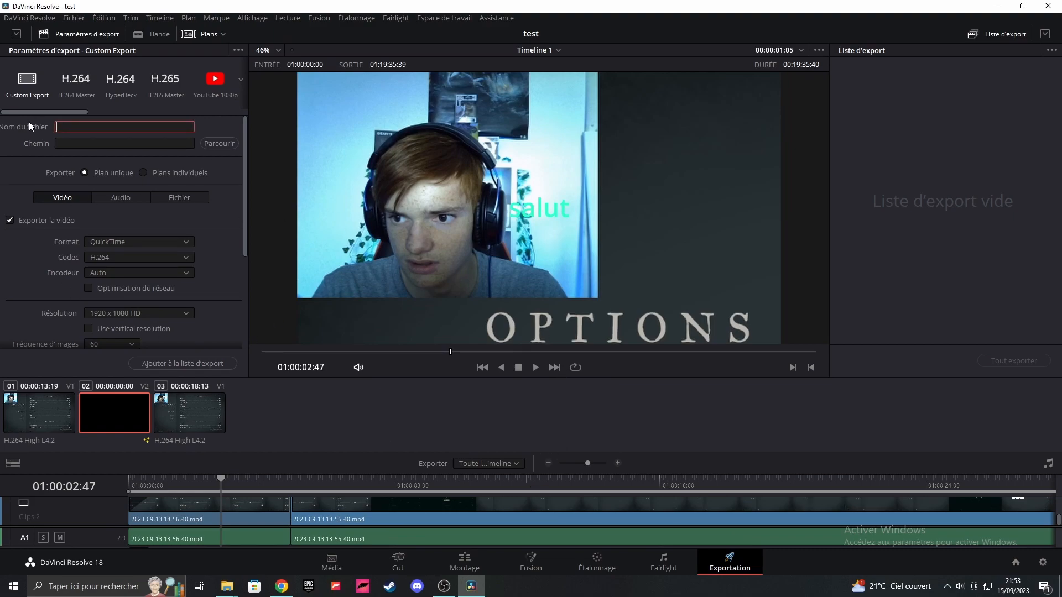
pyautogui.write('blabla')
# Step: Browse the Bureau and Documents folders as possible export destinations, and close the file dialog without choosing one
pyautogui.click(86, 145)
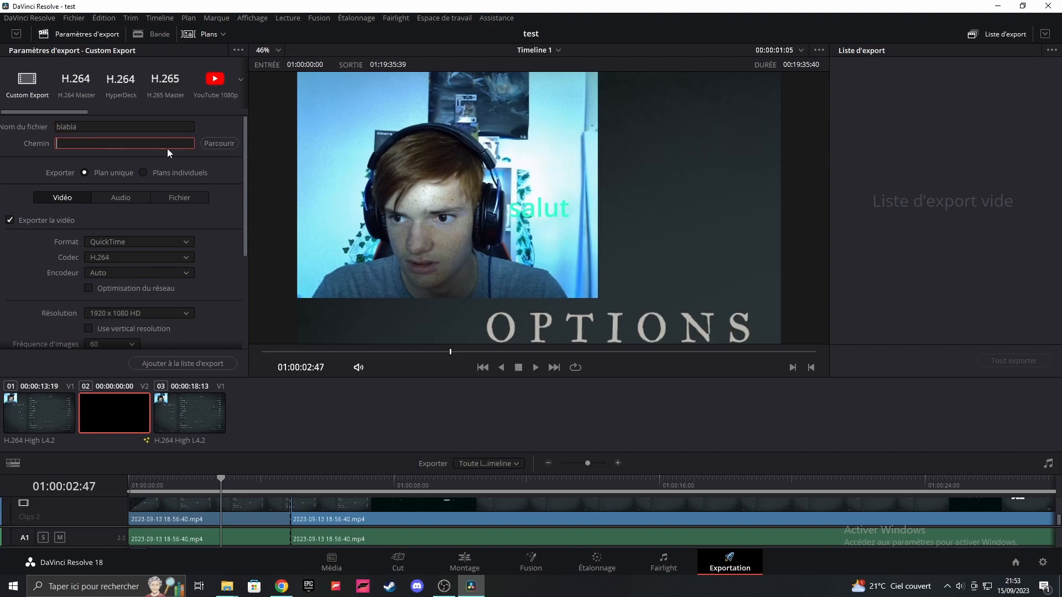
pyautogui.click(202, 143)
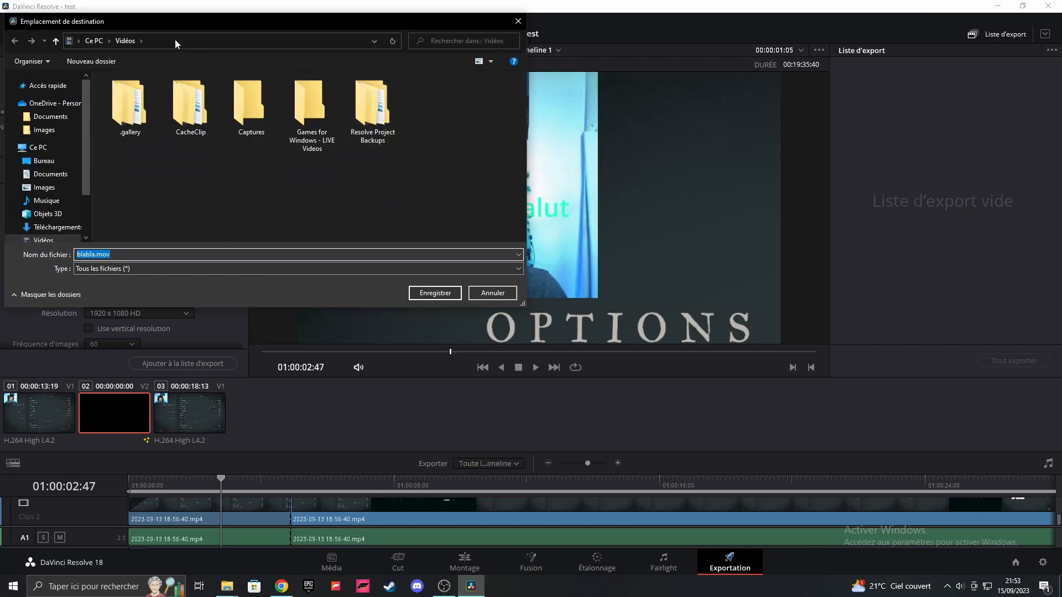
pyautogui.click(54, 163)
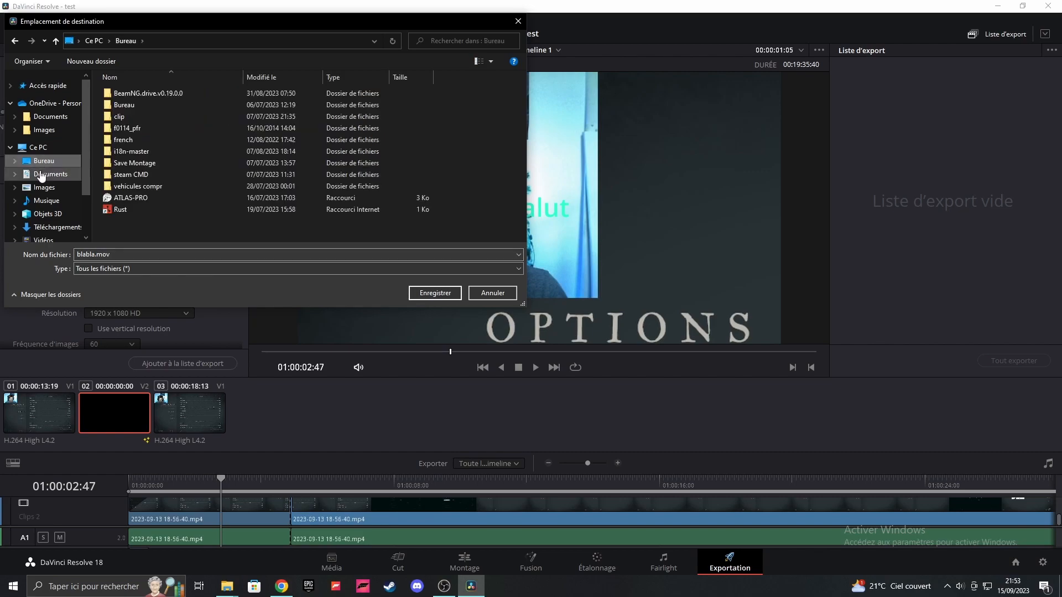
pyautogui.click(54, 176)
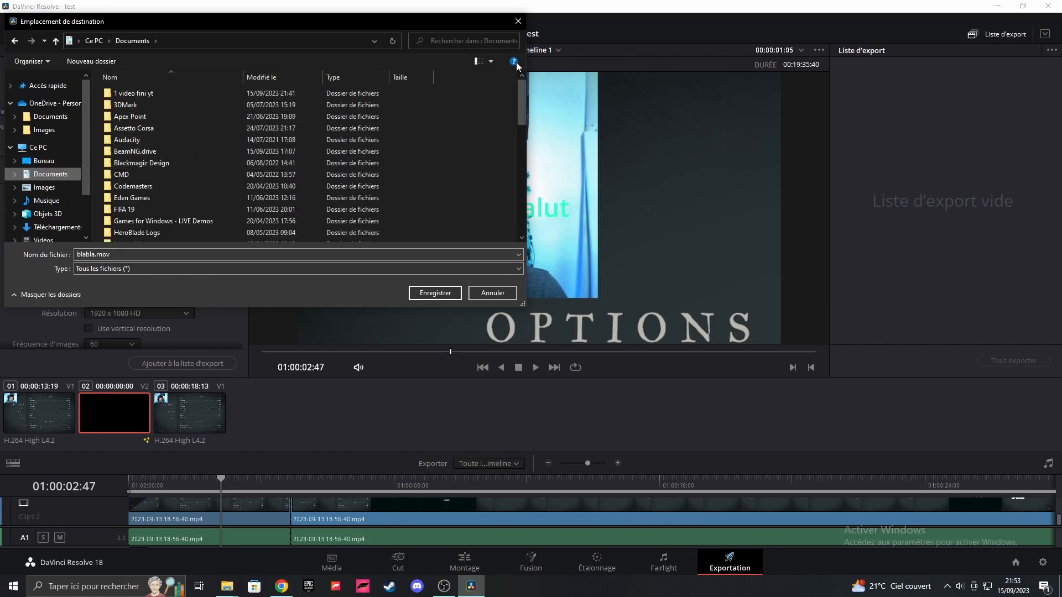
pyautogui.click(517, 22)
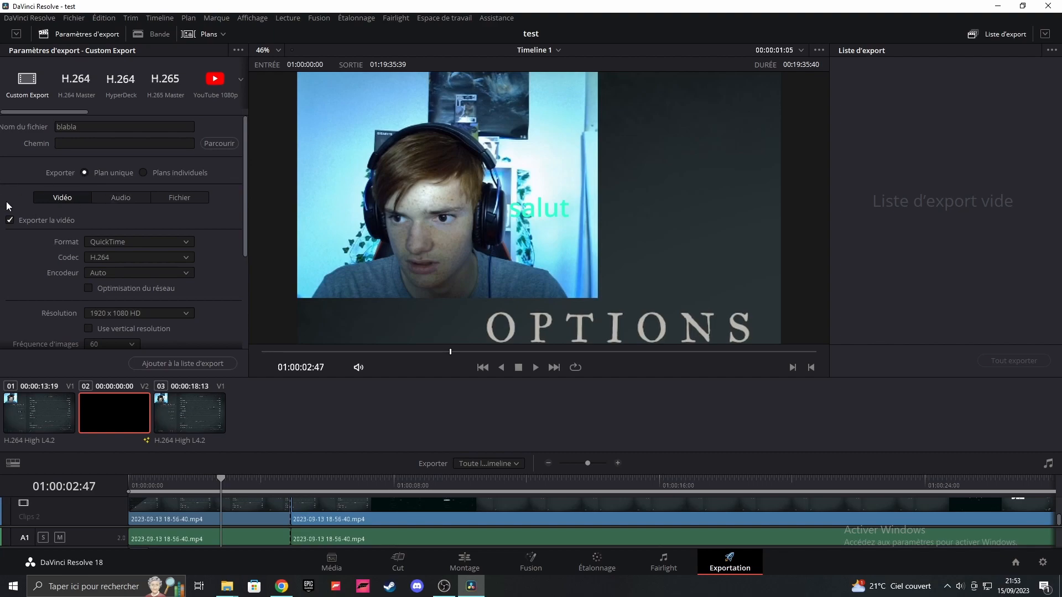
# Step: Set the export format to MP4 with the H.264 codec
pyautogui.click(119, 244)
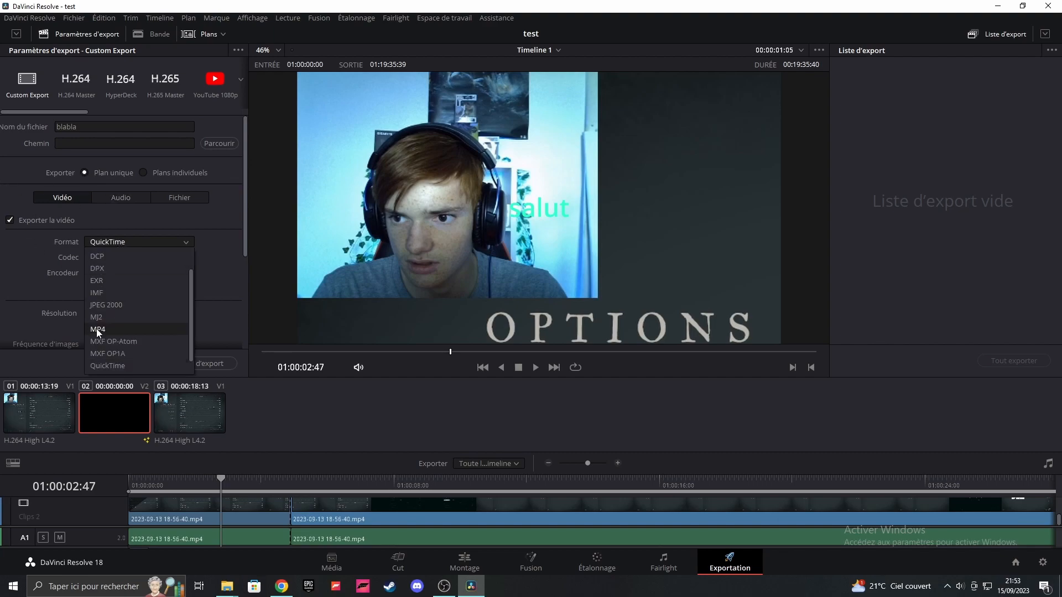
pyautogui.click(96, 329)
pyautogui.click(111, 258)
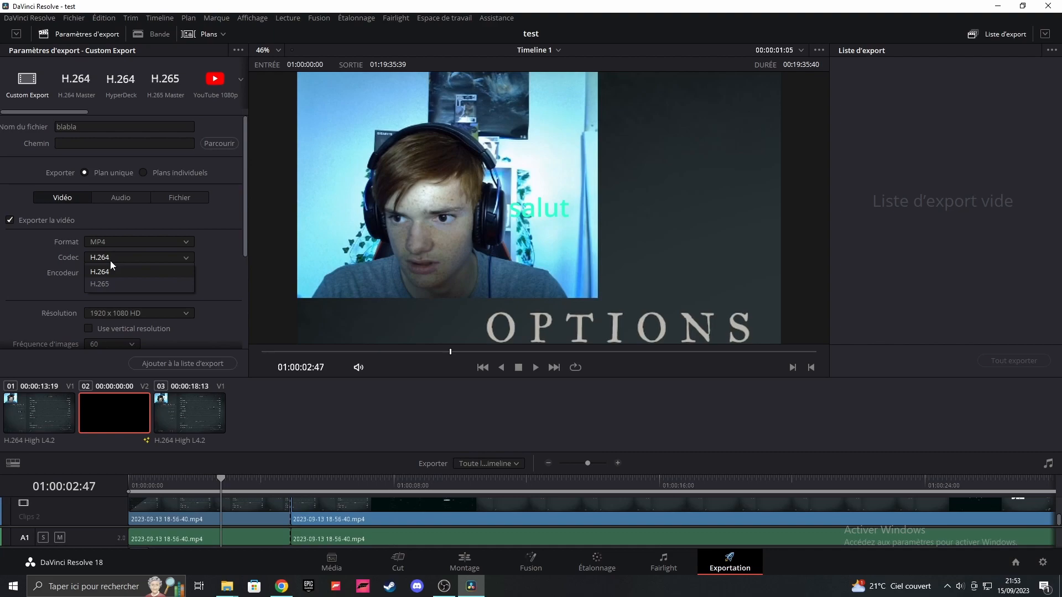
pyautogui.click(100, 273)
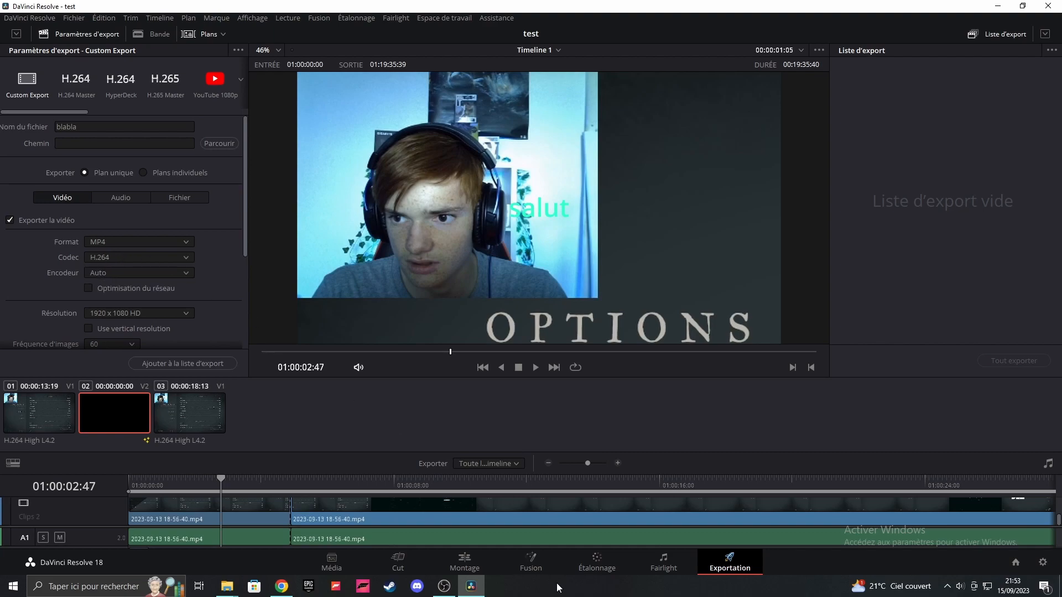
# Step: Check the running recording in OBS, return to DaVinci Resolve, and choose 1920 x 1080 HD as the export resolution
pyautogui.click(444, 586)
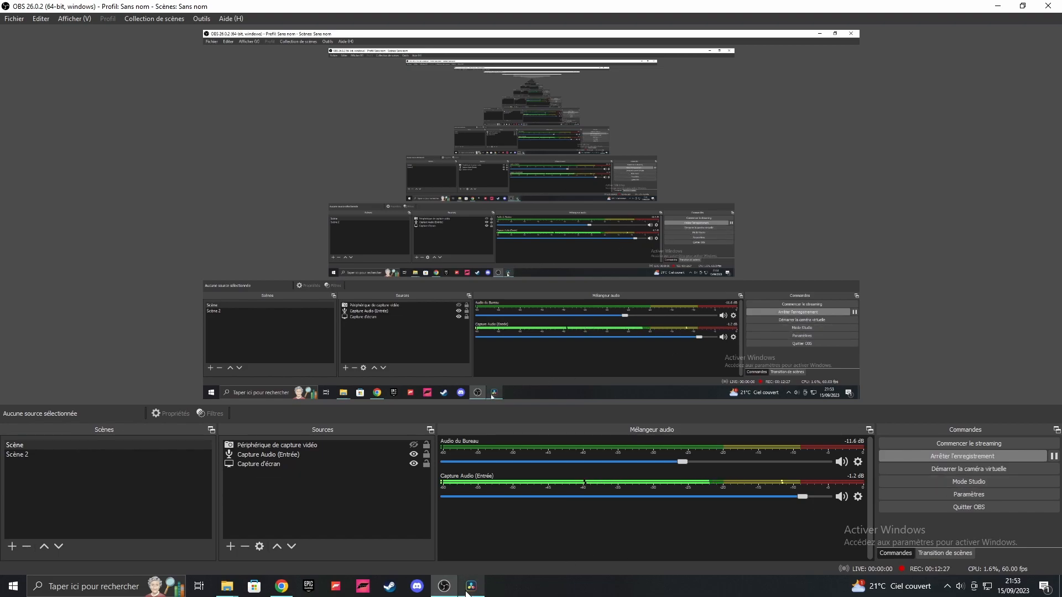
pyautogui.click(471, 587)
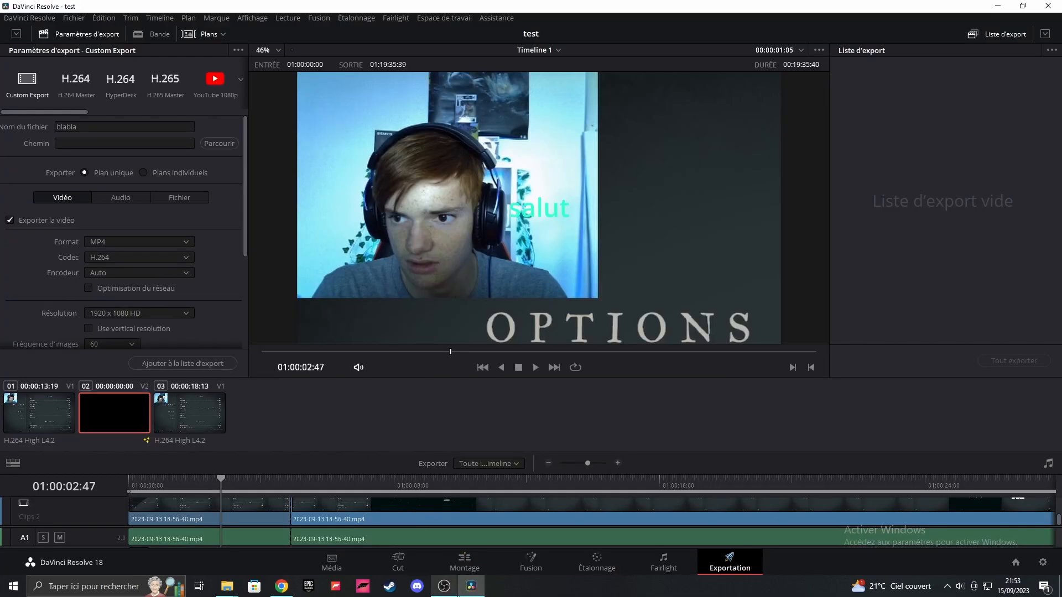
pyautogui.click(141, 314)
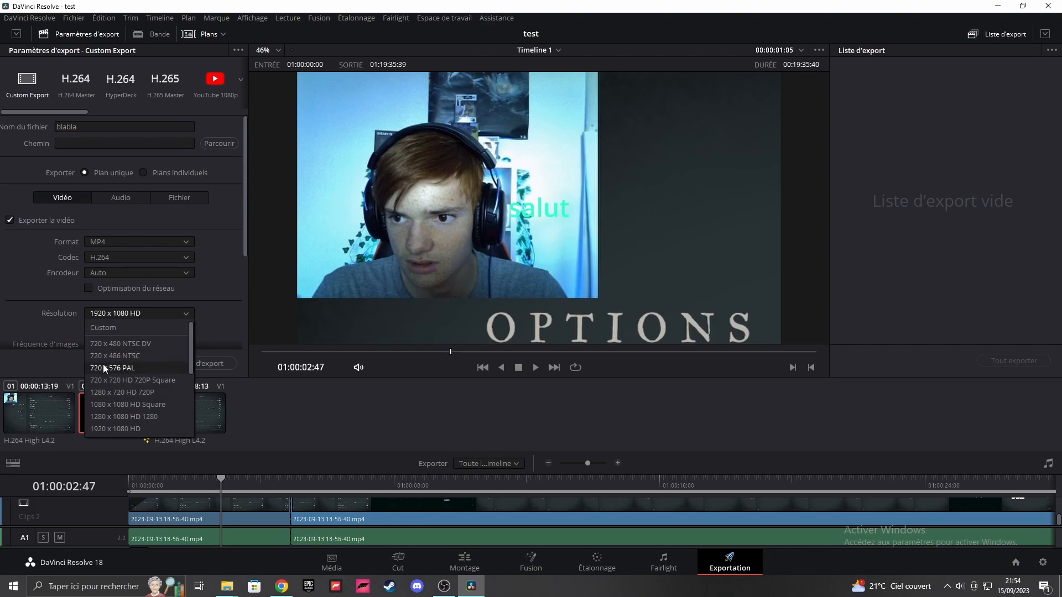
pyautogui.click(120, 430)
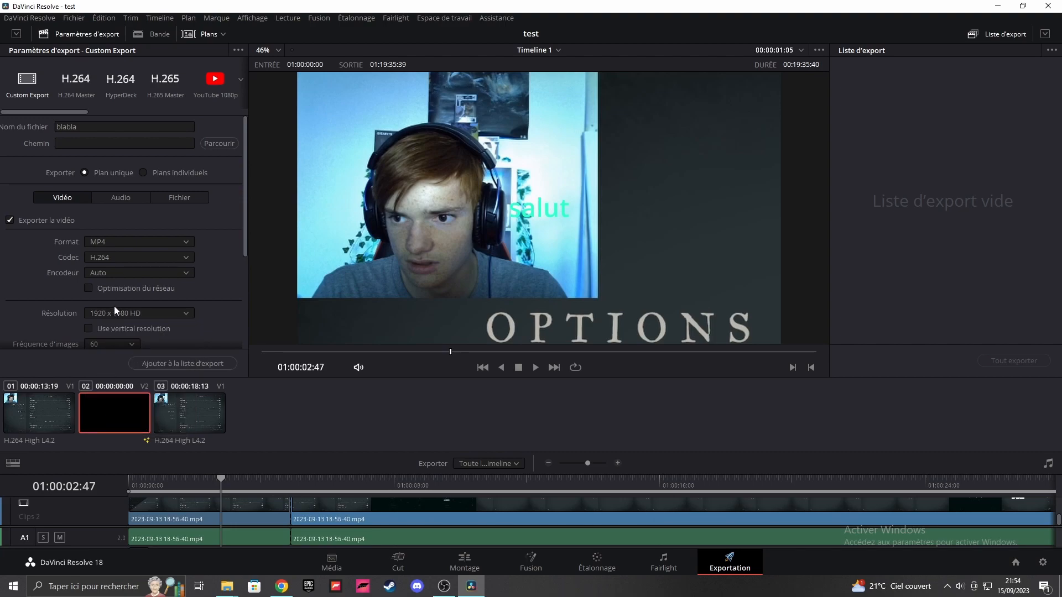
# Step: Set the export quality to automatic at the Maximale level, without restricting the bitrate
pyautogui.scroll(-3, 114, 307)
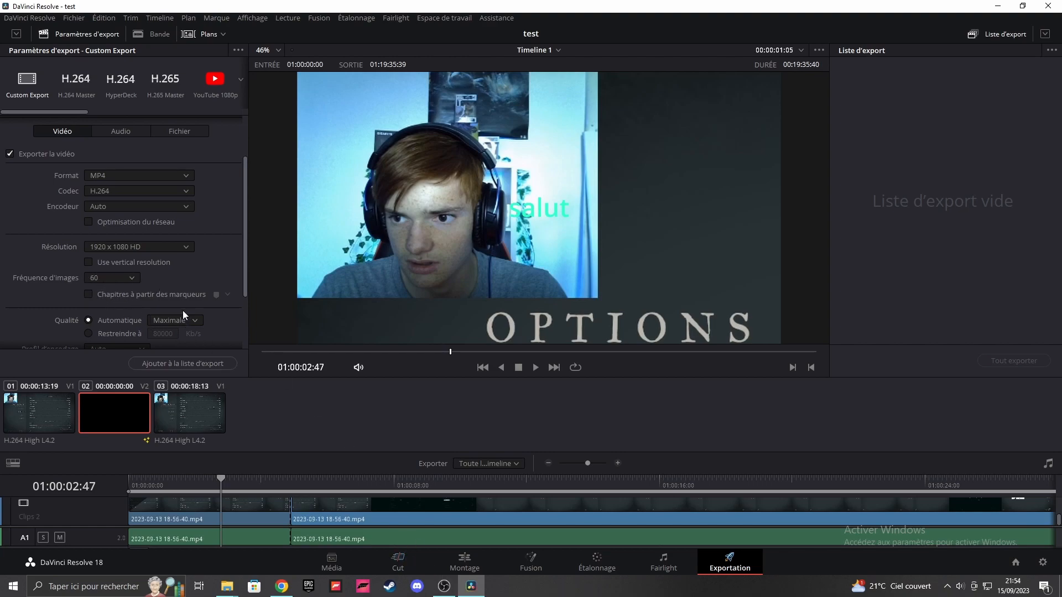
pyautogui.scroll(-4, 242, 269)
pyautogui.click(167, 238)
pyautogui.click(164, 299)
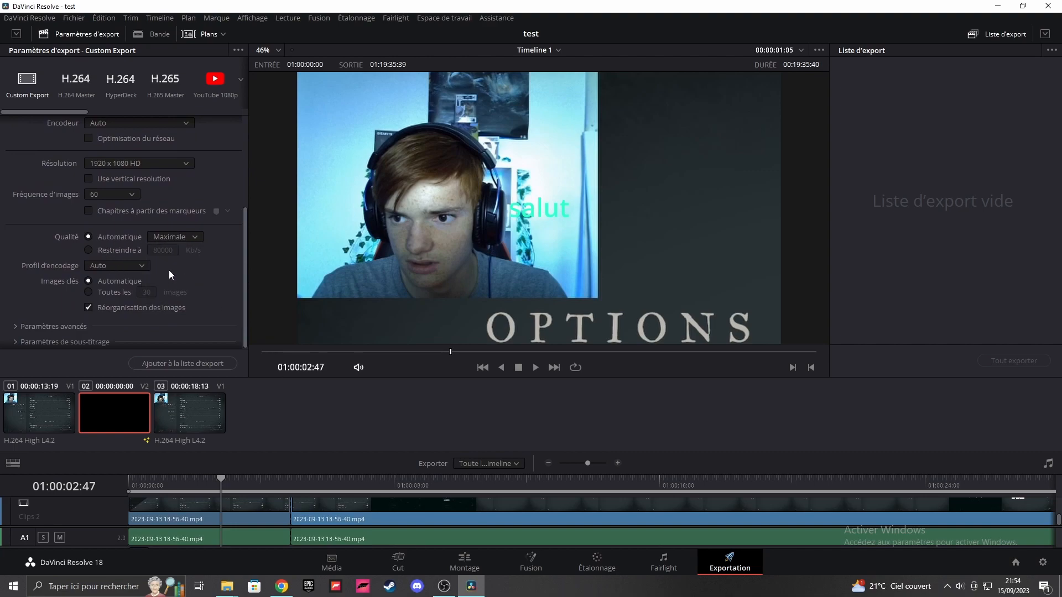
pyautogui.click(167, 238)
pyautogui.click(52, 243)
pyautogui.click(91, 250)
pyautogui.click(127, 240)
# Step: Expand the advanced video export settings and review their options, leaving the values as they are
pyautogui.scroll(-1, 49, 301)
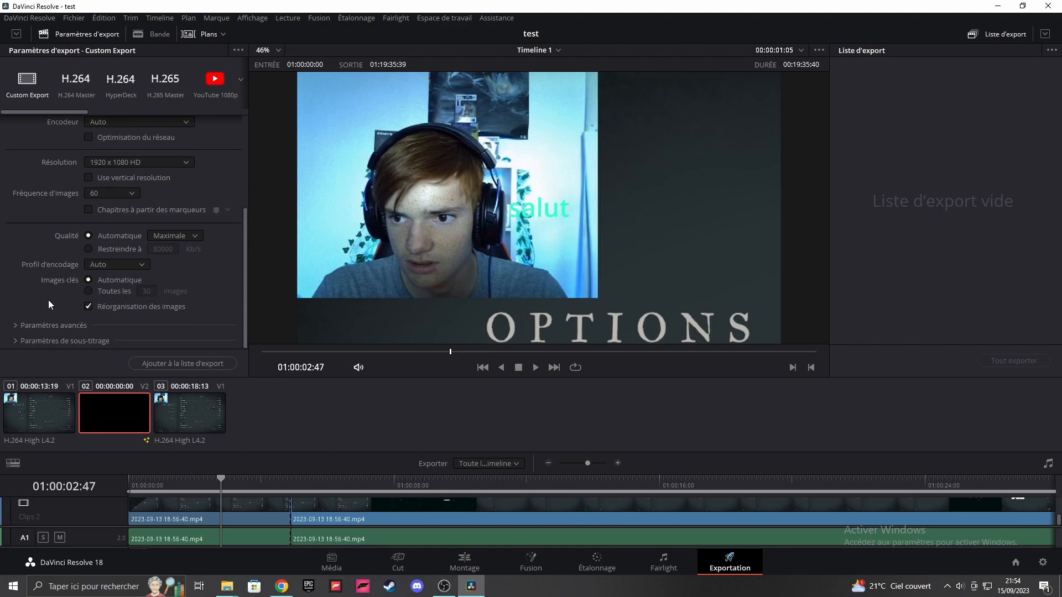
pyautogui.click(22, 330)
pyautogui.scroll(-3, 36, 313)
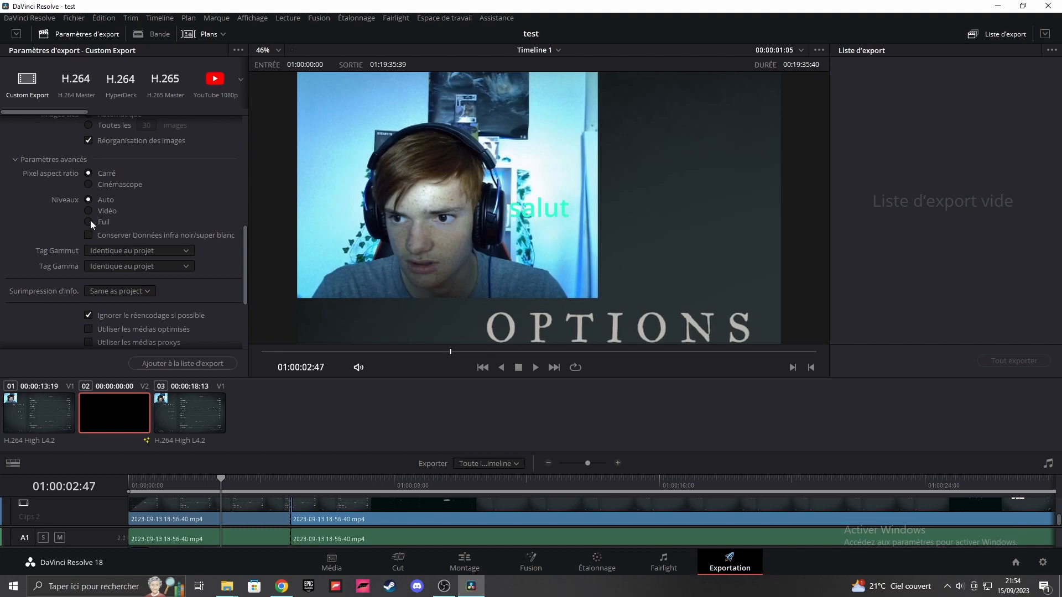
pyautogui.scroll(-3, 127, 285)
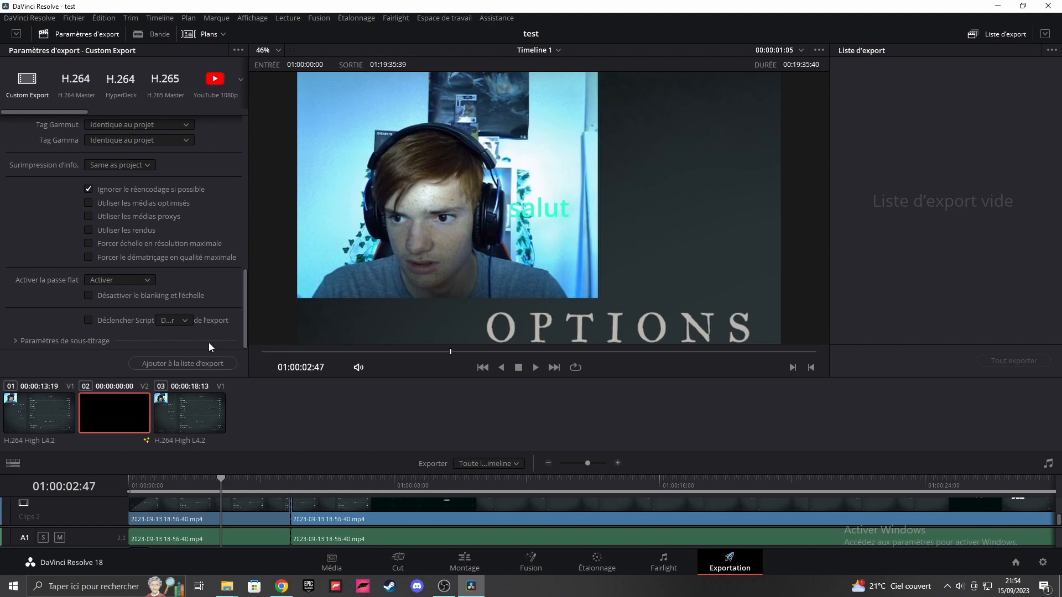
pyautogui.scroll(6, 164, 263)
pyautogui.scroll(1, 139, 229)
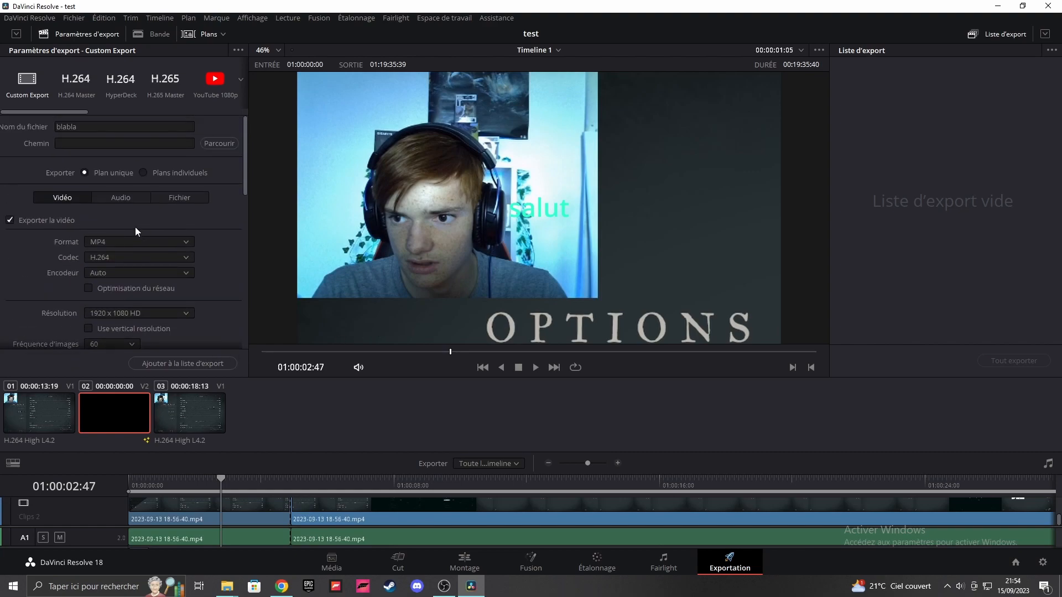
# Step: Add the timeline to the export list as blabla.mp4 in the Vidéos folder and start the export
pyautogui.click(165, 364)
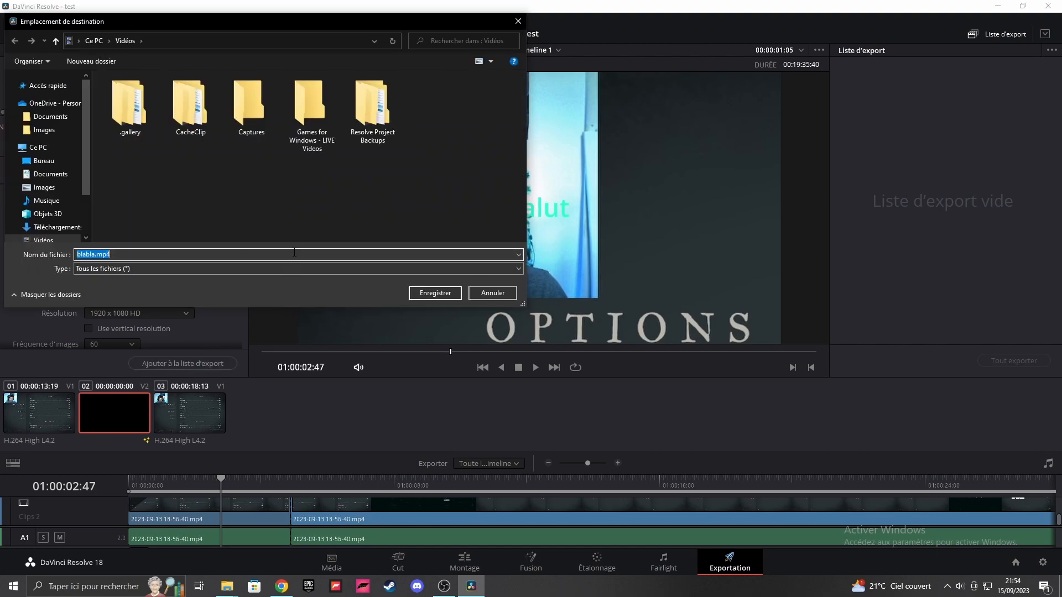
pyautogui.click(434, 294)
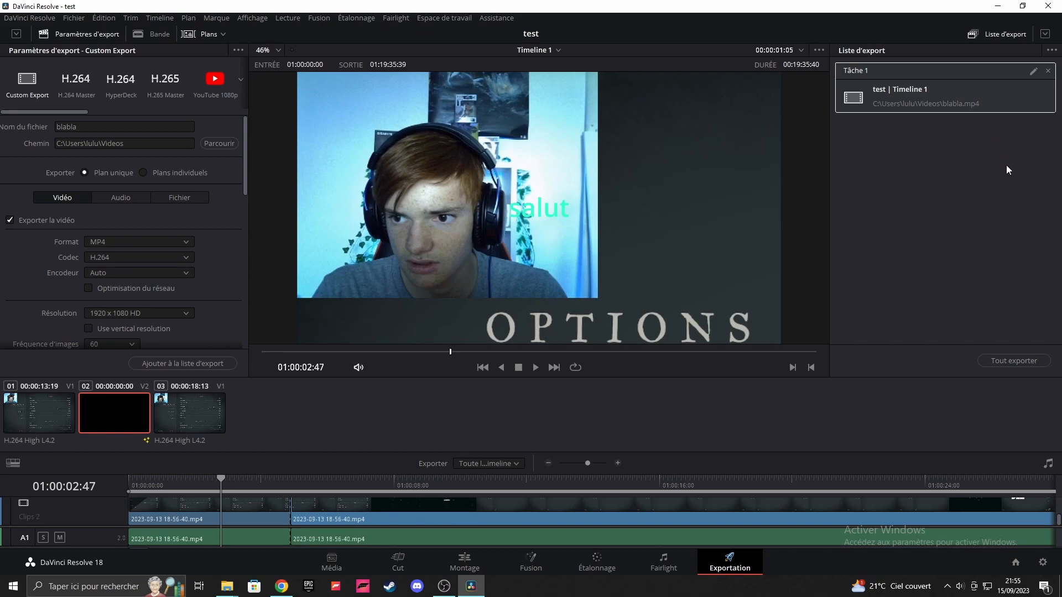
pyautogui.click(1016, 361)
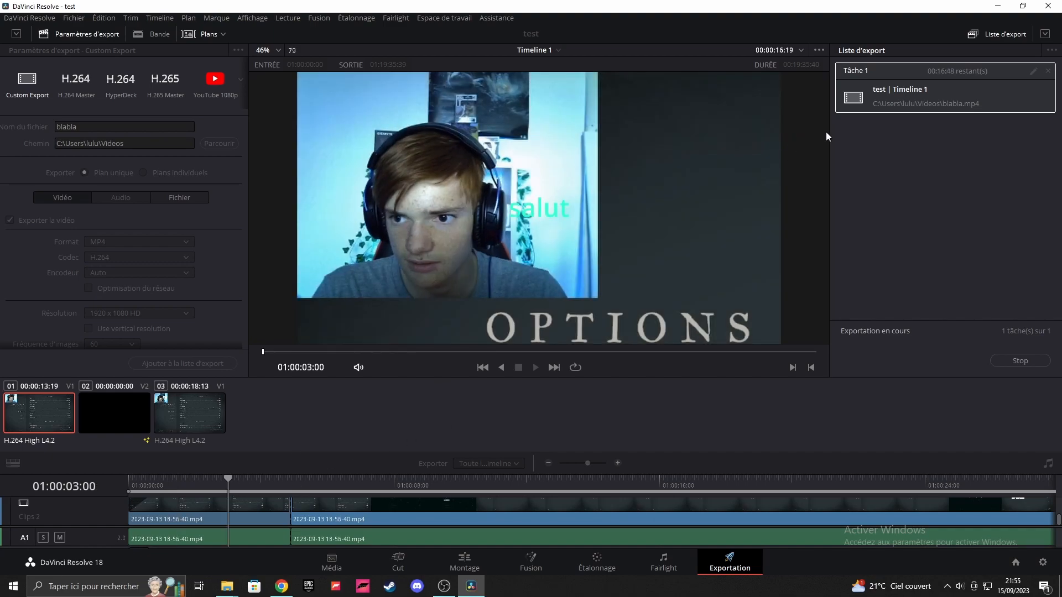
# Step: Stop the running export and remove its job from the export list
pyautogui.click(1021, 361)
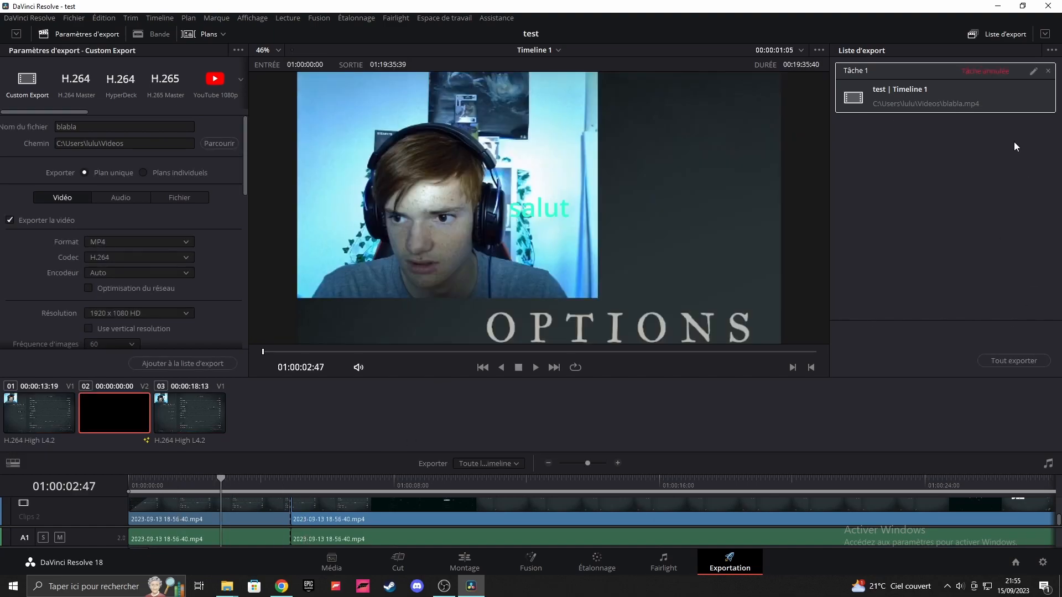
pyautogui.click(1049, 71)
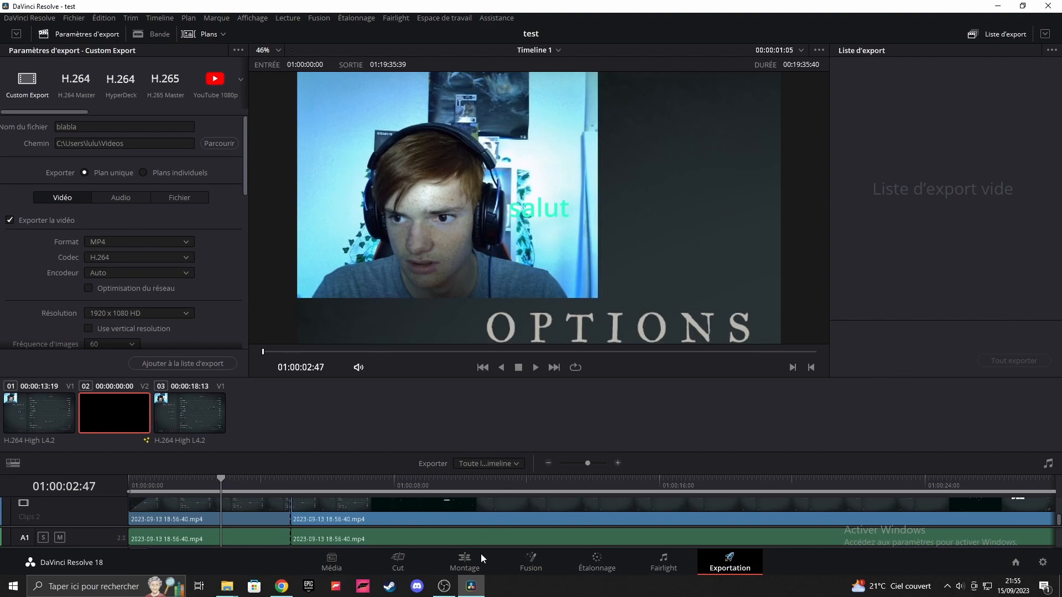
# Step: Leave the export page to move the playhead to 01:00:03:13 in the timeline, and return to the export page
pyautogui.click(465, 562)
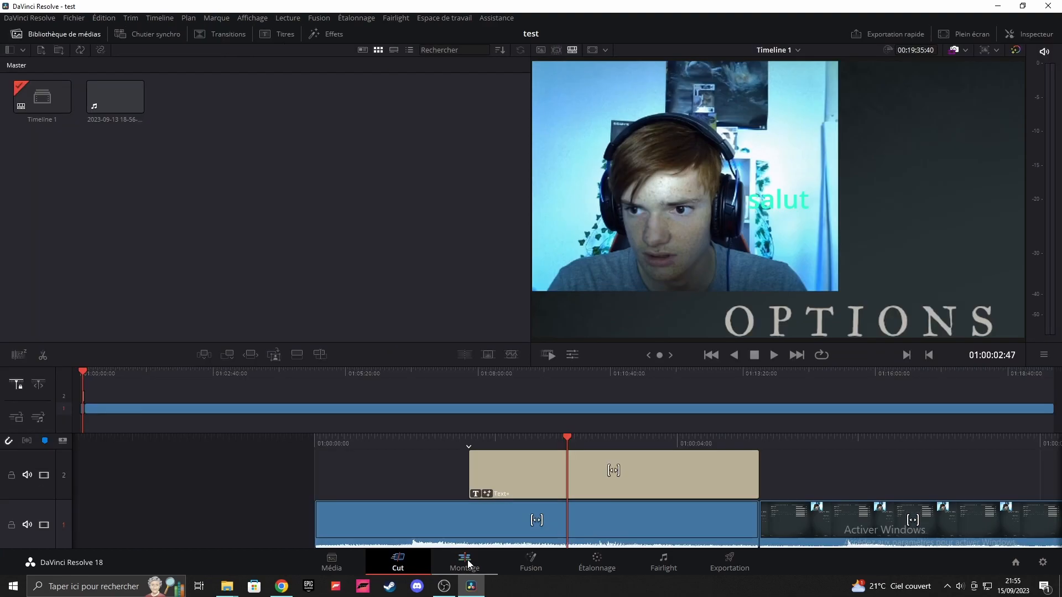
pyautogui.moveTo(430, 344)
pyautogui.mouseDown()
pyautogui.moveTo(448, 353)
pyautogui.moveTo(439, 348)
pyautogui.mouseUp()
pyautogui.click(728, 562)
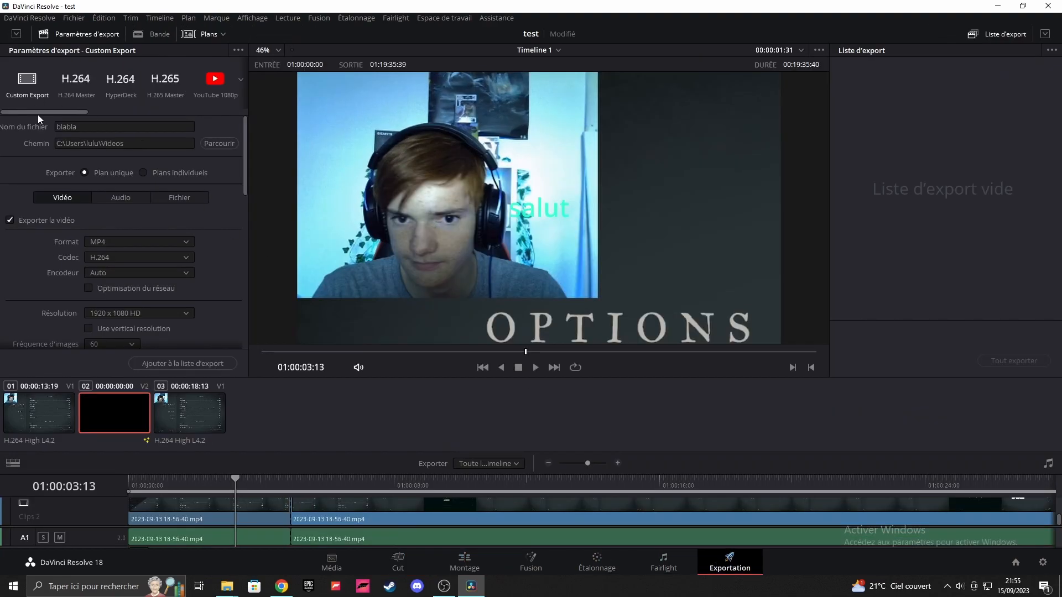
# Step: Add the timeline to the export list again, agreeing to replace the existing blabla.mp4 file
pyautogui.scroll(-4, 101, 283)
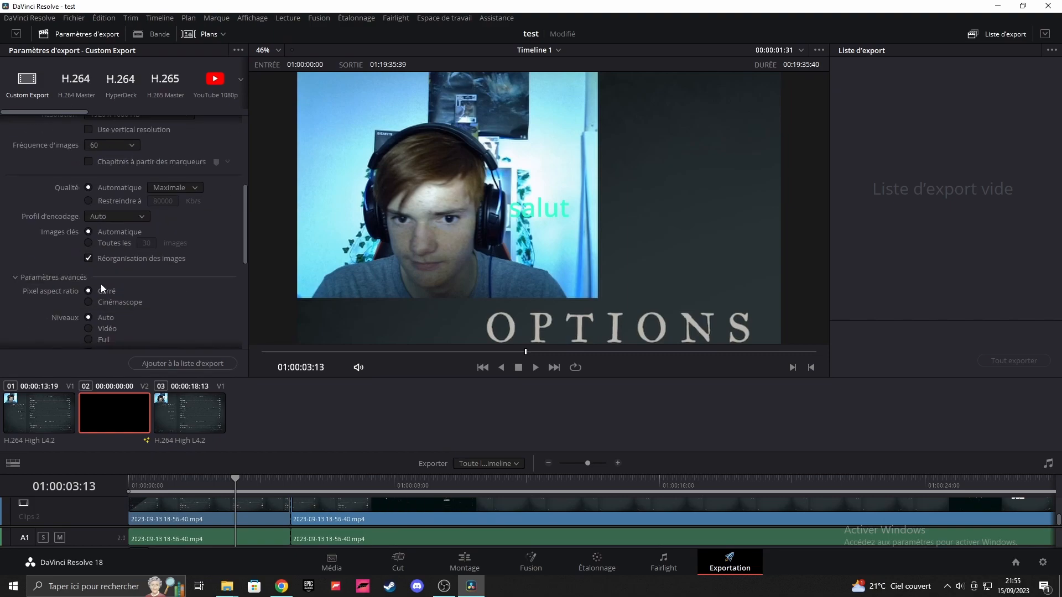
pyautogui.click(181, 364)
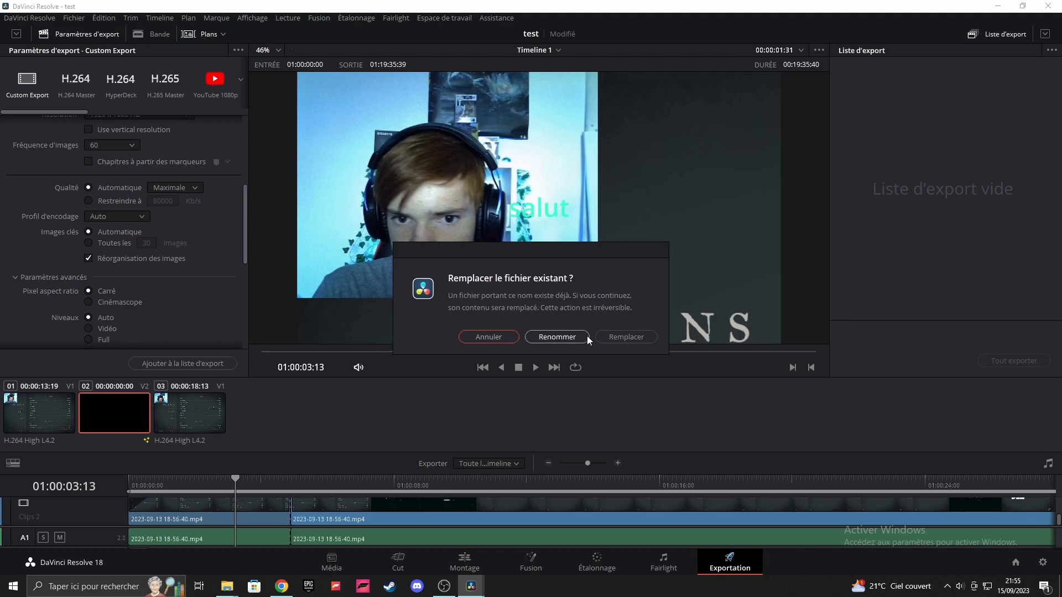
pyautogui.click(604, 337)
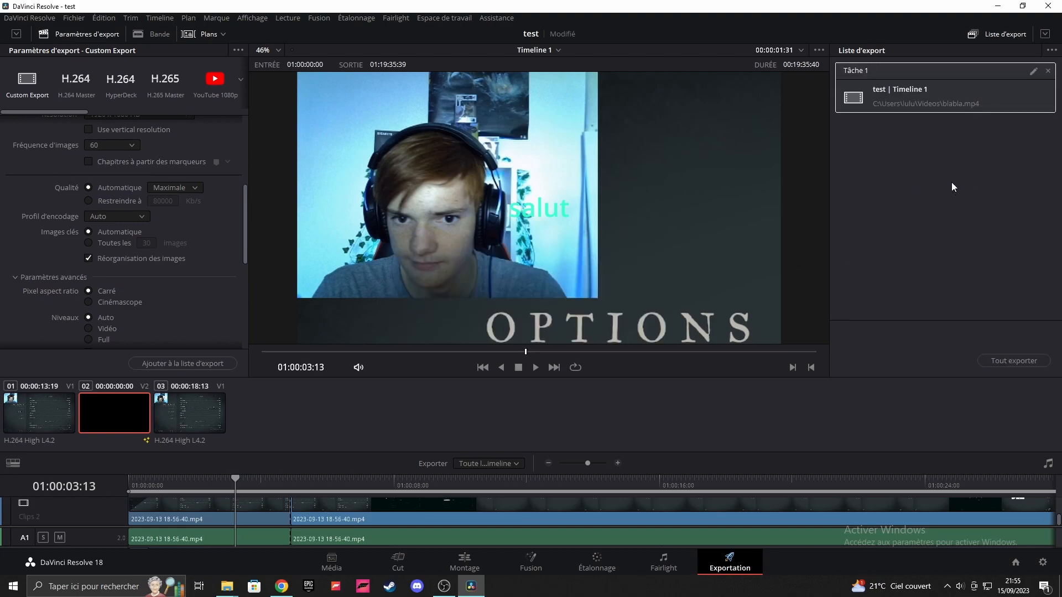
# Step: Remove the queued job from the export list and close DaVinci Resolve
pyautogui.click(1048, 72)
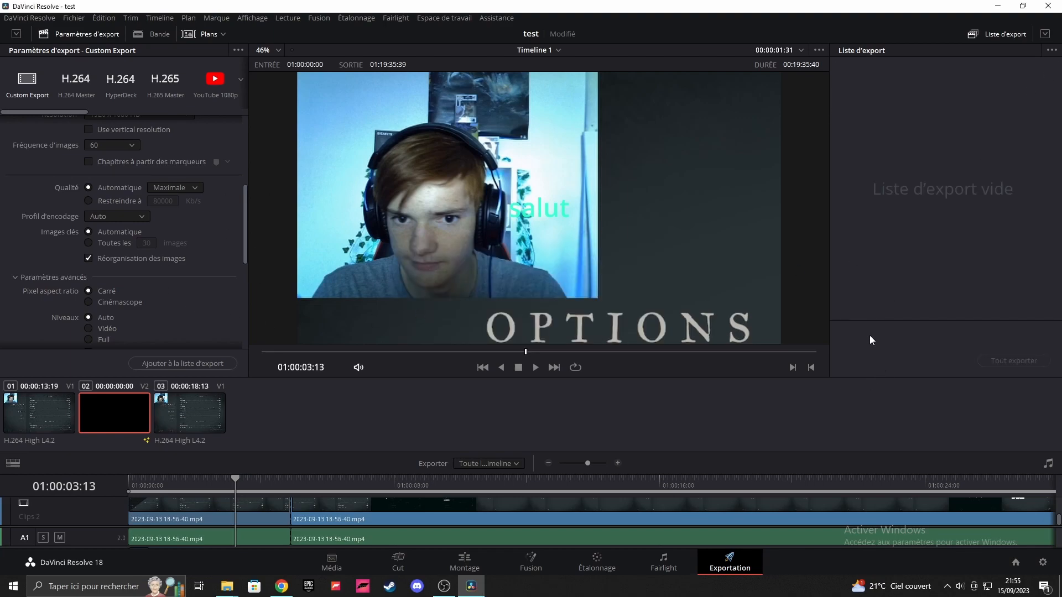
pyautogui.click(1049, 6)
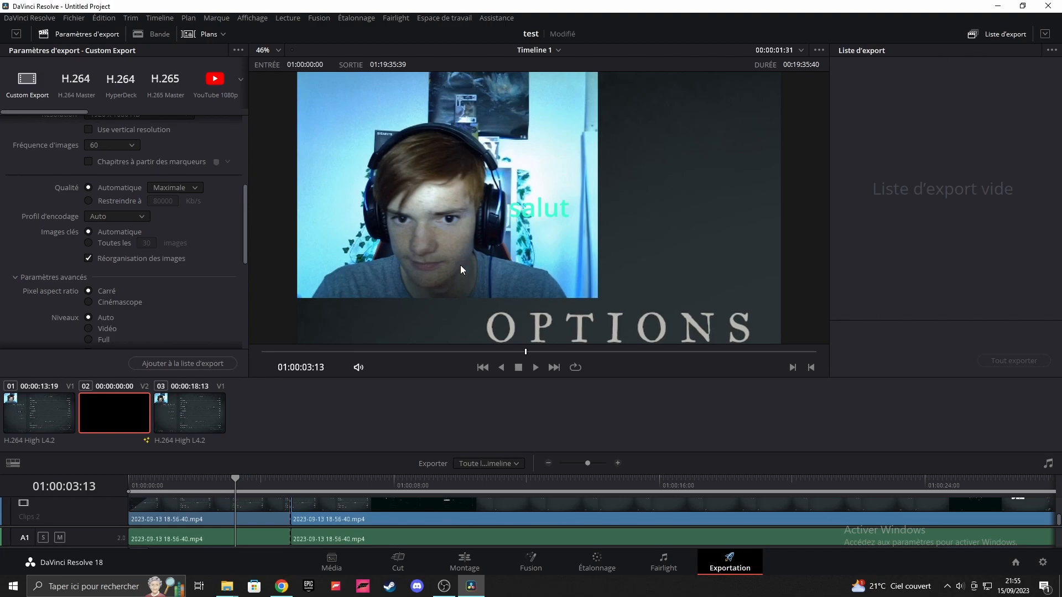